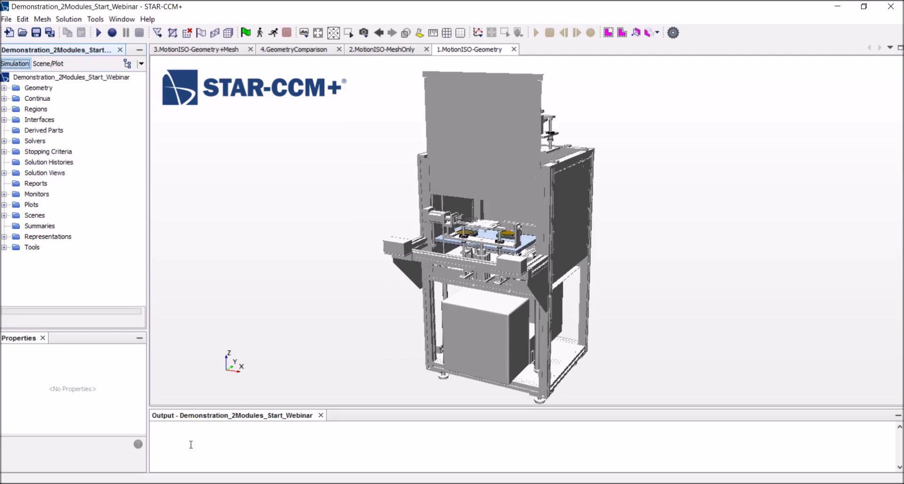
left_click(40, 88)
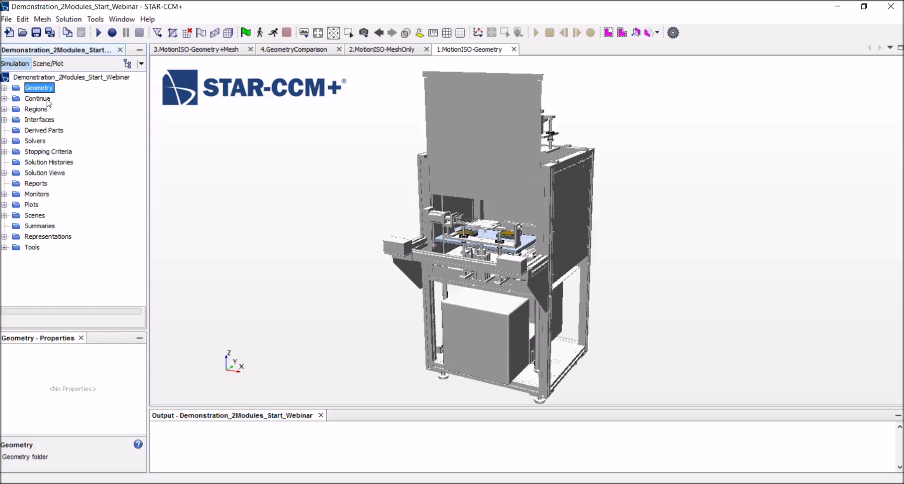
key("Down")
key("Down")
key("Down")
key("Down")
key("Down")
key("Down")
key("Down")
key("Down")
key("Down")
key("Down")
key("Down")
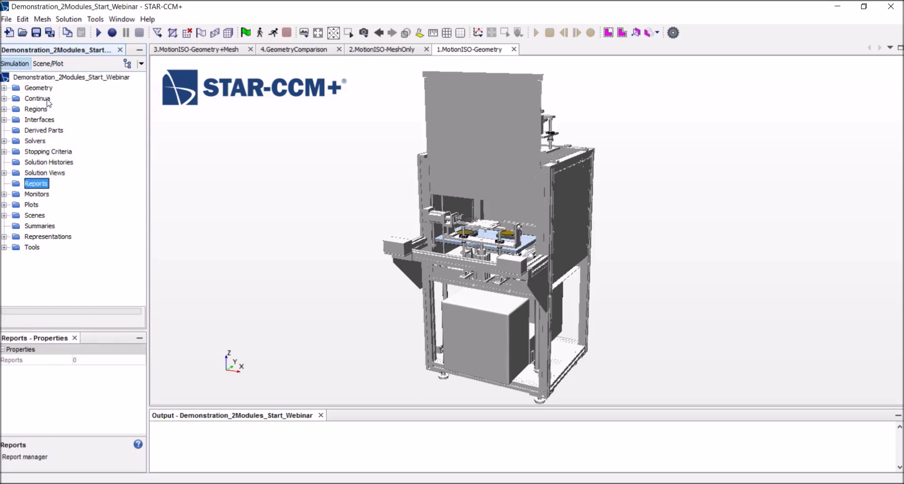
key("Down")
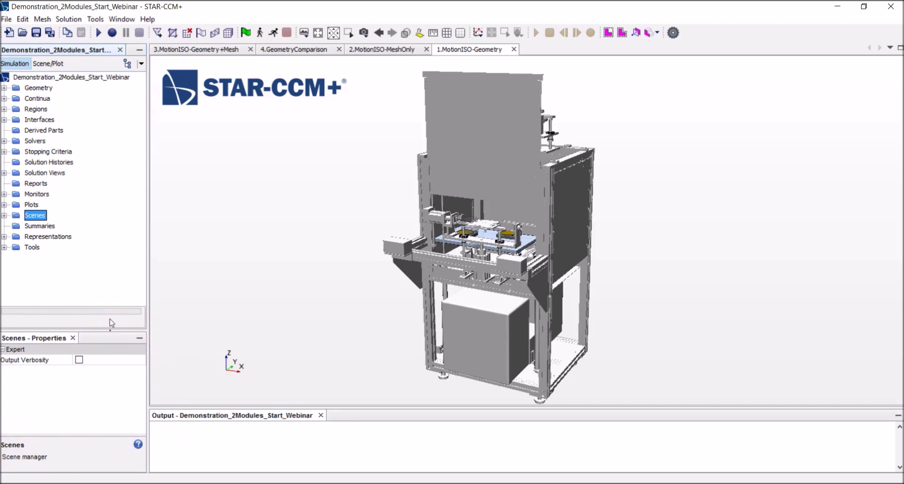
left_click(451, 457)
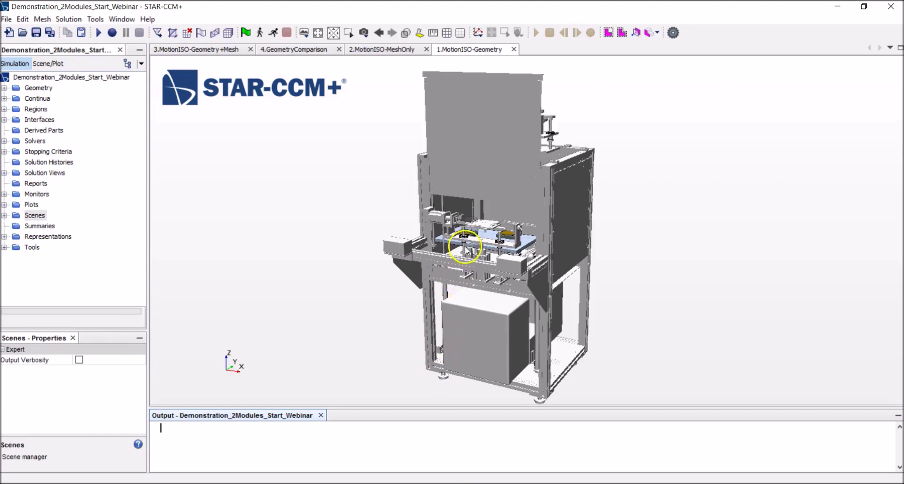
Zoom onto the positioning modules, restore camera View 1, and switch to the 2.MotionISO-MeshOnly scene.
scroll(459, 231, "up", 2)
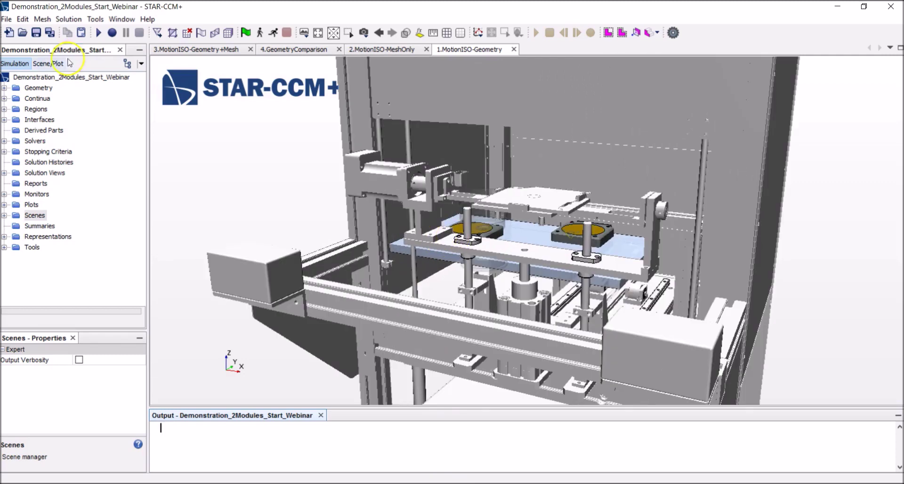
left_click(48, 63)
left_click(46, 98)
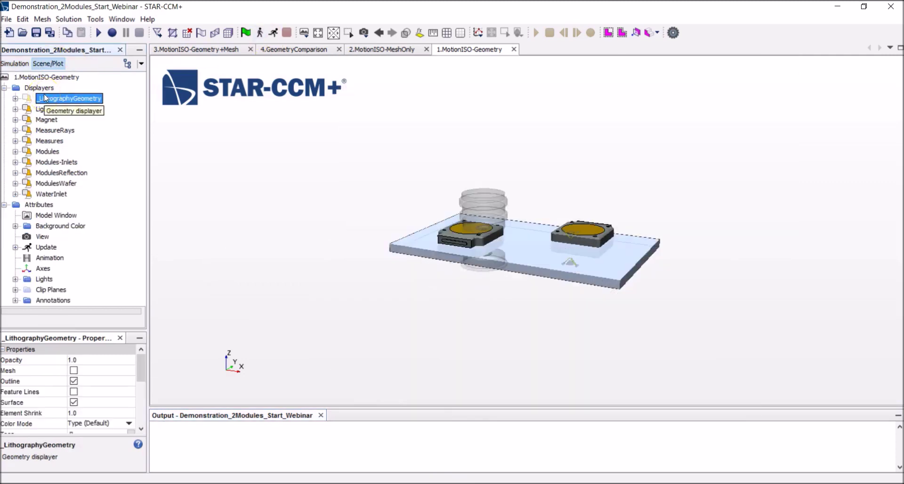
left_click(364, 32)
mouse_move(405, 68)
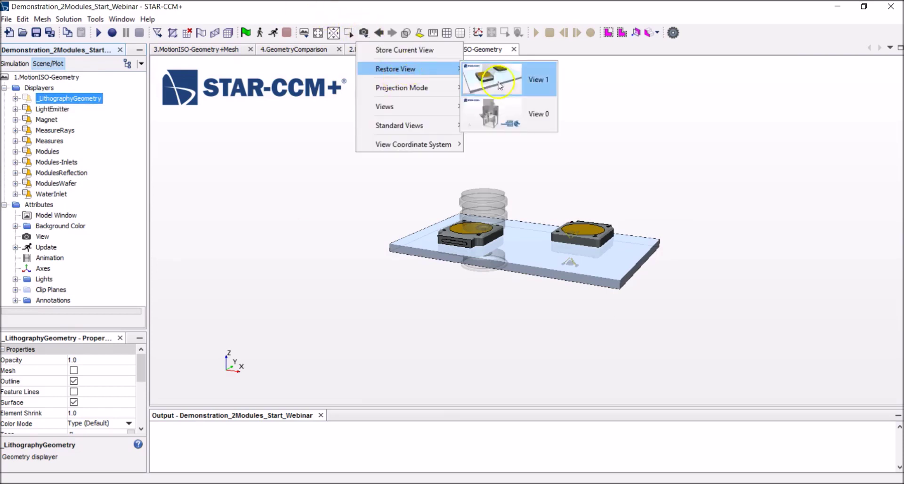
left_click(504, 98)
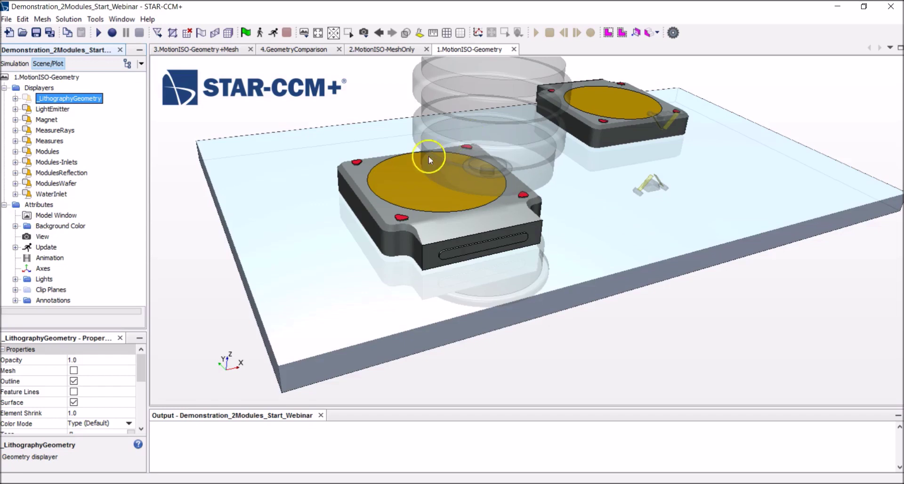
left_click(382, 50)
left_click(349, 120)
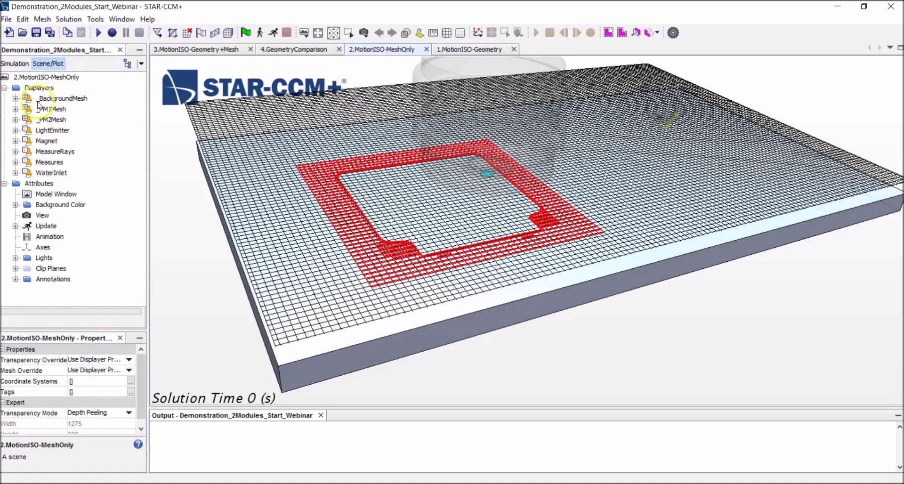
Expand Geometry > Operations in the Simulation tree to list the existing operations.
left_click(15, 63)
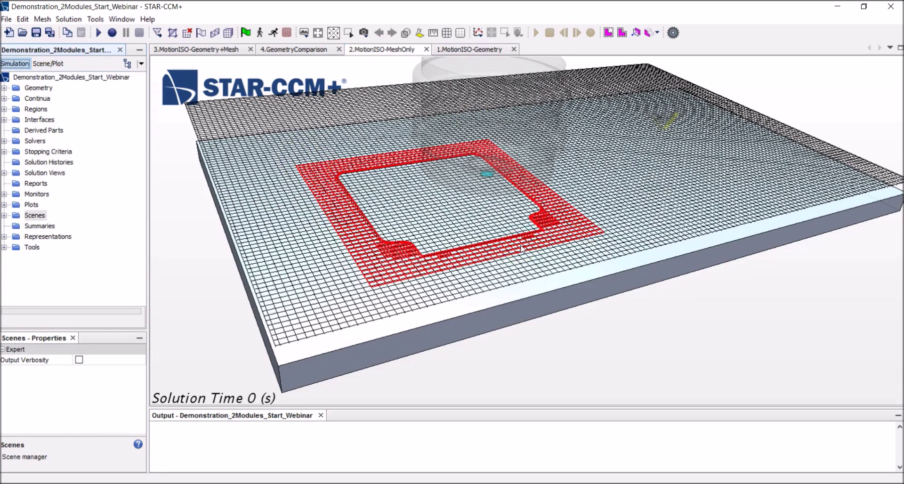
left_click(4, 88)
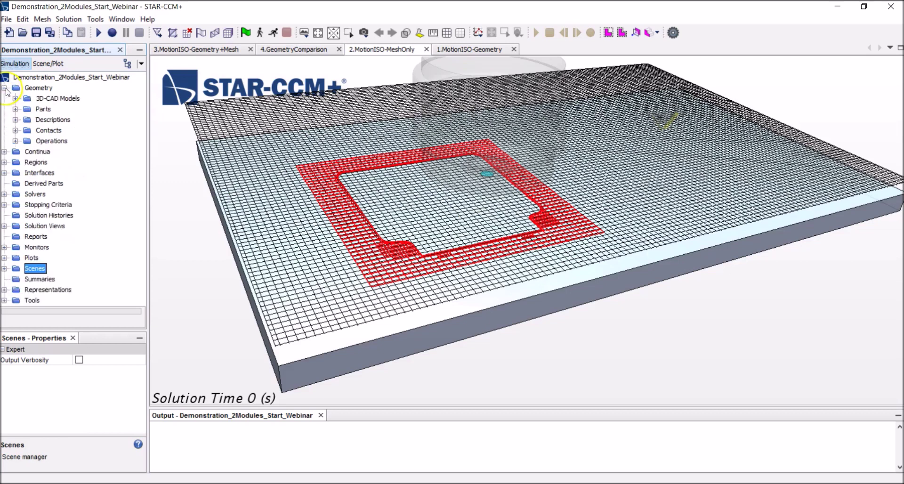
left_click(15, 141)
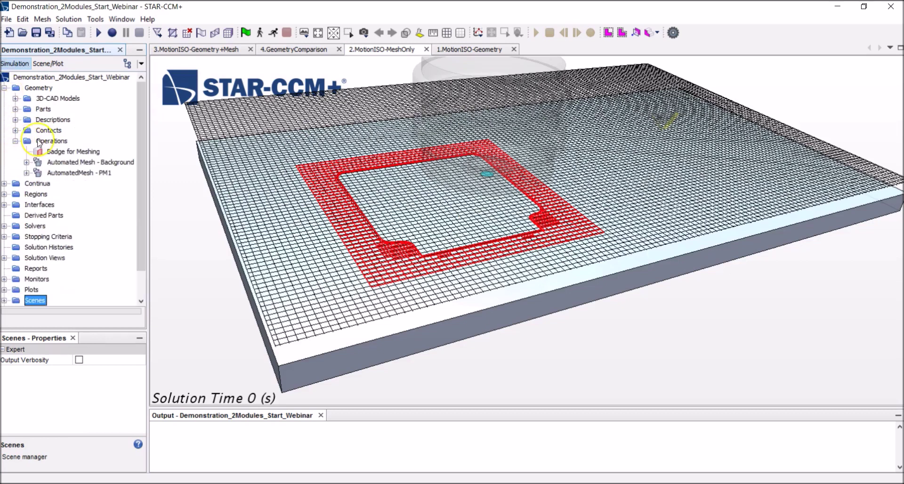
Start a new Automated Mesh operation with PositionningModule2-OS 2 as its only input part.
right_click(39, 142)
mouse_move(87, 147)
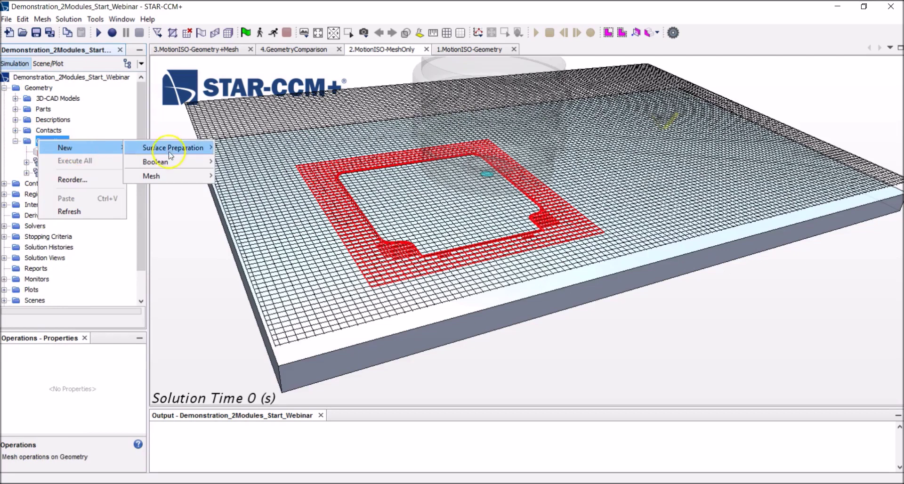
mouse_move(170, 177)
left_click(240, 175)
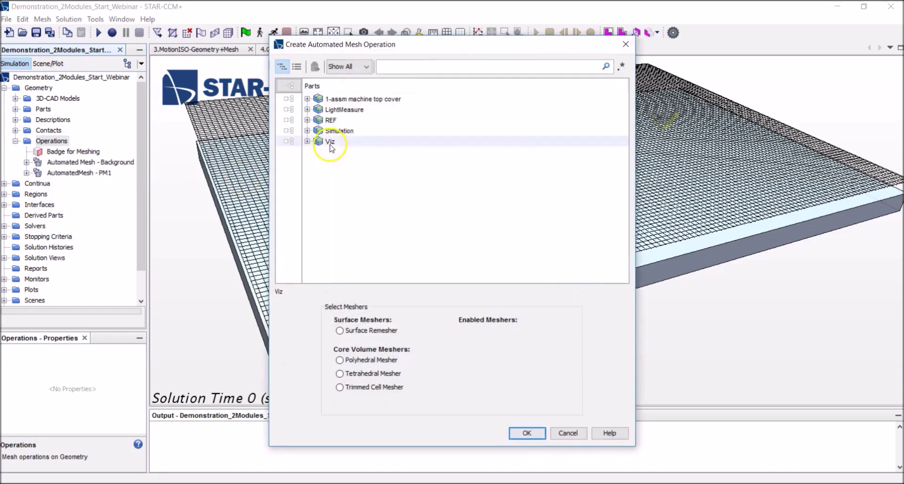
left_click(307, 130)
left_click(309, 142)
left_click(308, 162)
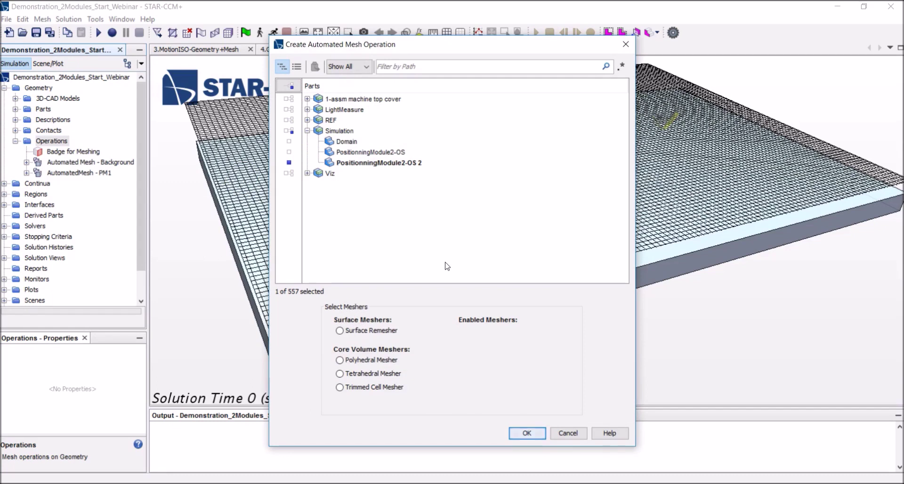
Enable the Surface Remesher, Trimmed Cell Mesher and Prism Layer Mesher.
left_click(373, 334)
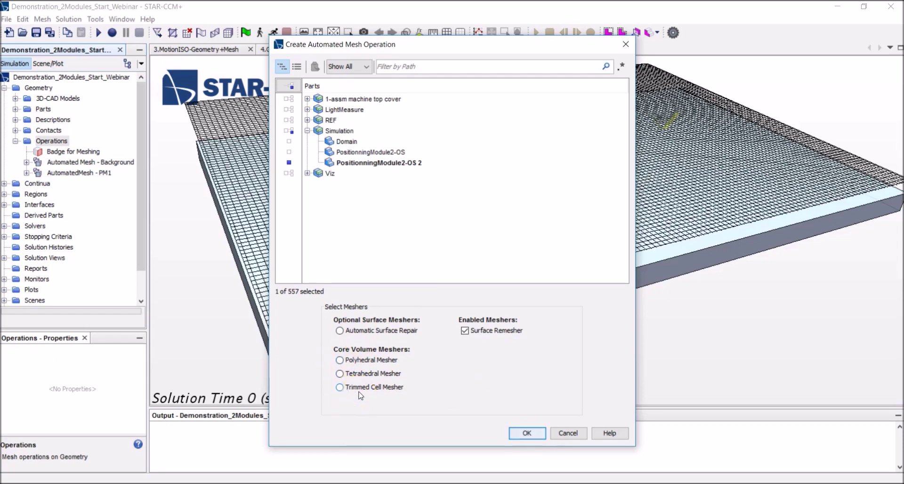
left_click(340, 387)
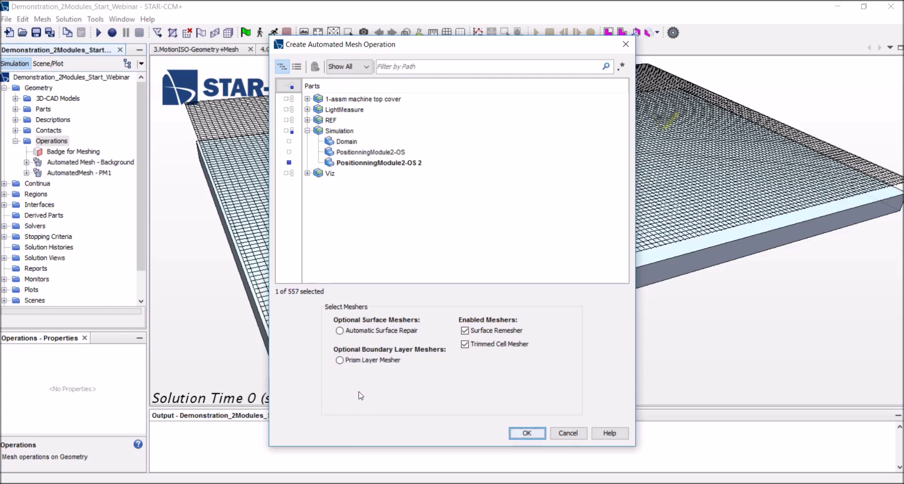
left_click(361, 360)
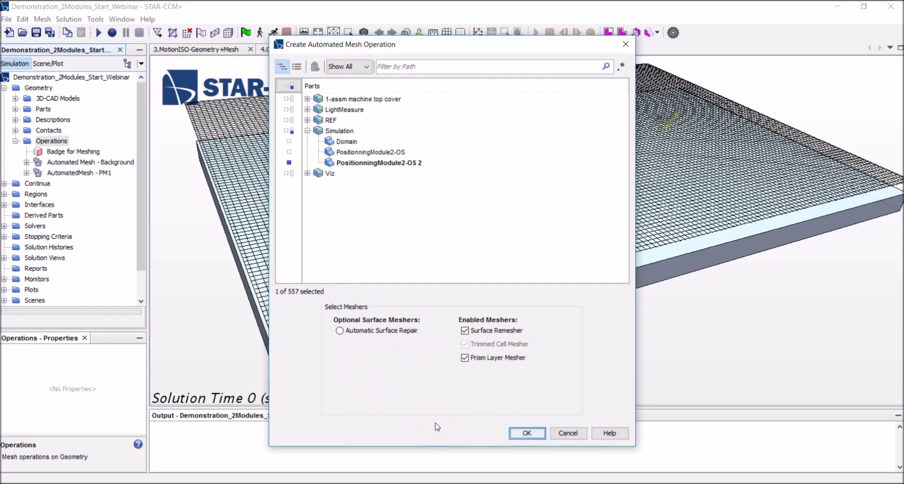
Create the Automated Mesh operation and set its base size to 0.02 m.
left_click(527, 433)
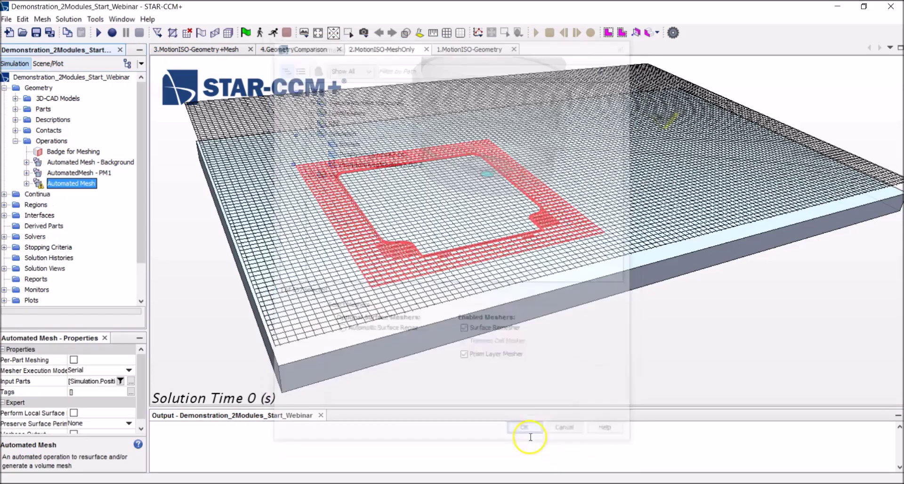
left_click(26, 183)
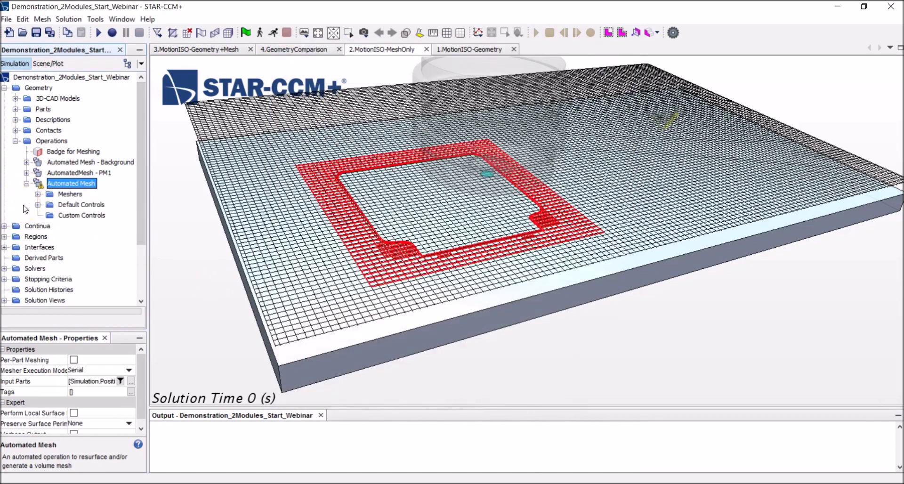
left_click(38, 205)
left_click(39, 207)
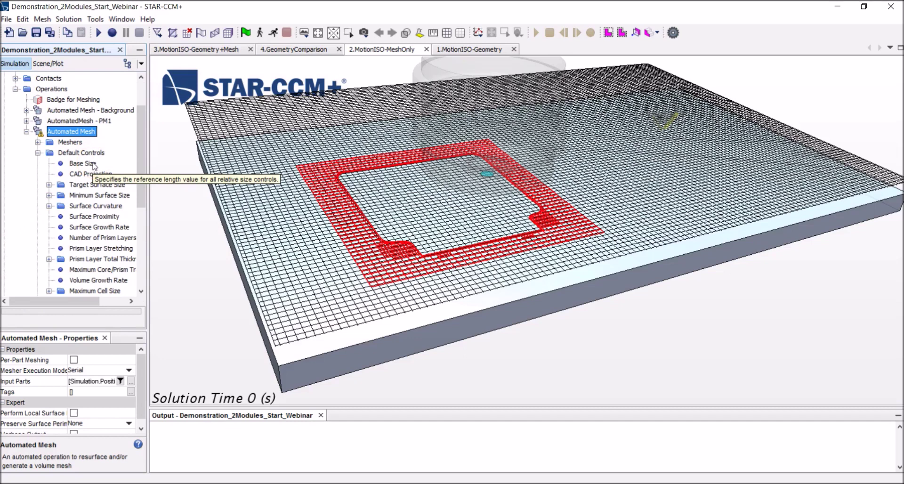
left_click(93, 165)
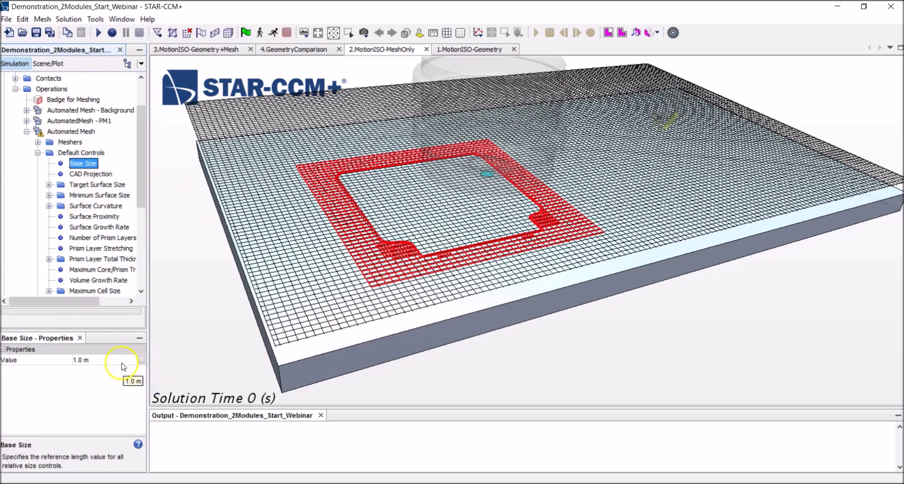
left_click(119, 361)
type("0.02")
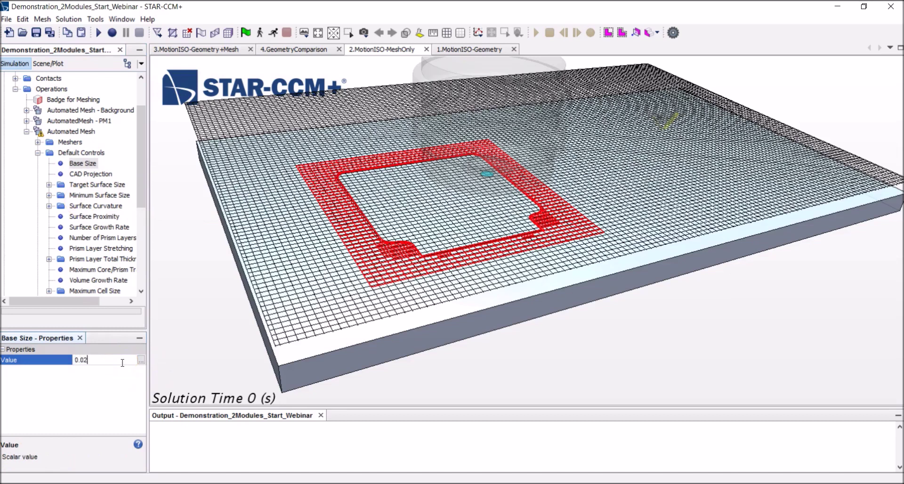
key("Return")
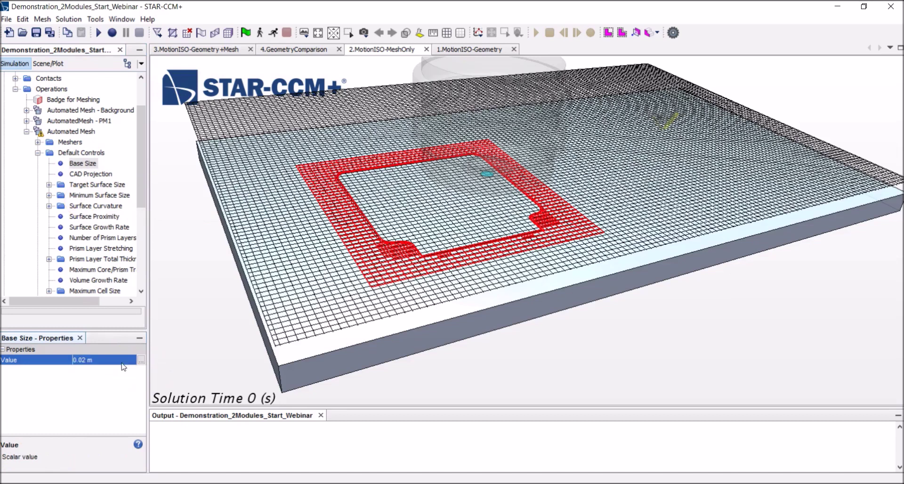
Set the Minimum Surface Size to 50% of base.
left_click(48, 194)
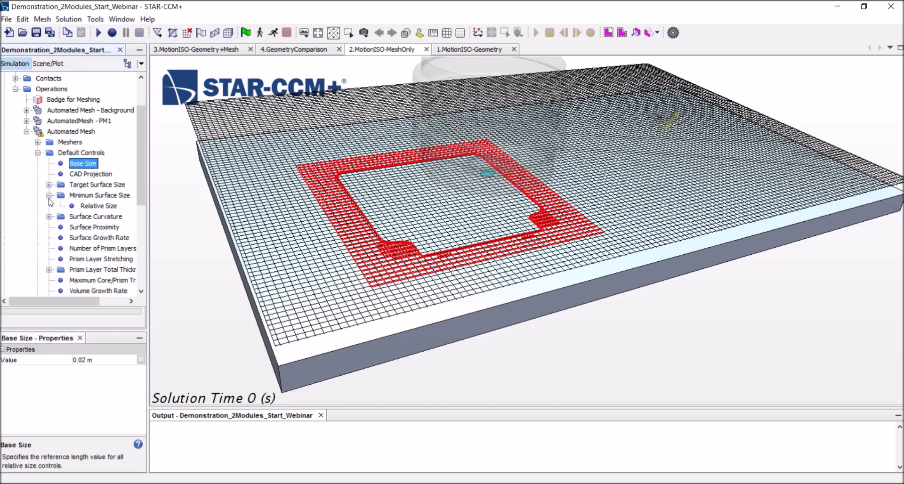
left_click(88, 195)
left_click(97, 208)
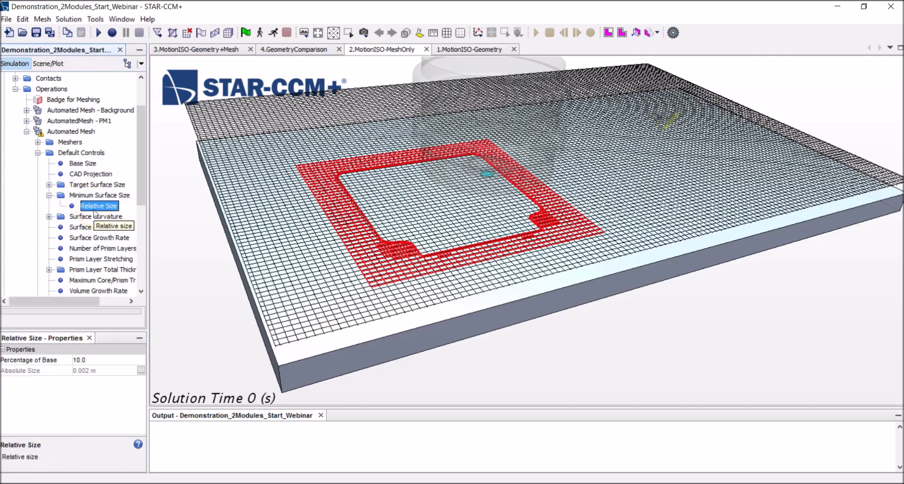
left_click(94, 359)
type("50")
key("Return")
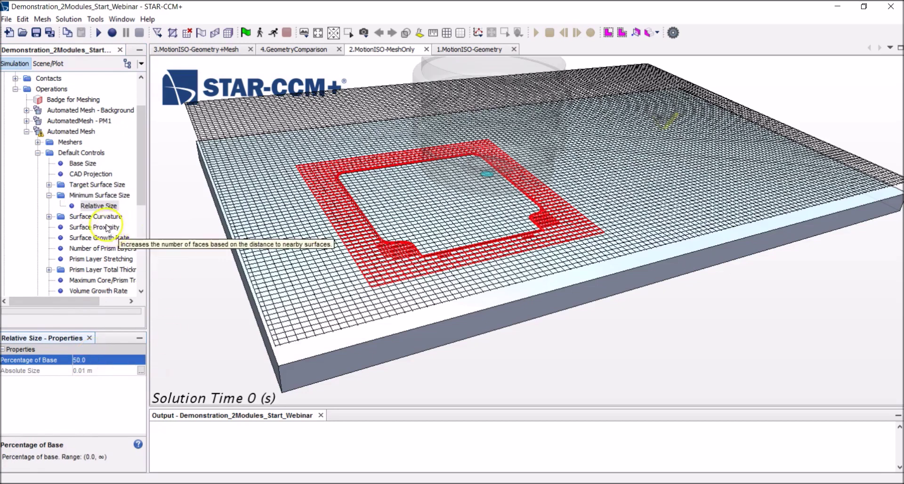
Set the Maximum Cell Size to 100% of base.
scroll(112, 234, "down", 1)
left_click(49, 279)
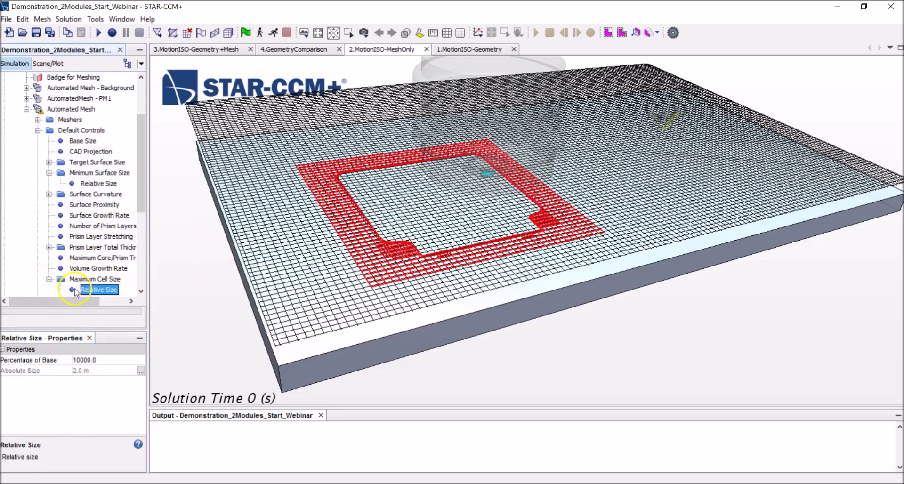
left_click(99, 289)
left_click(95, 359)
type("100")
key("Return")
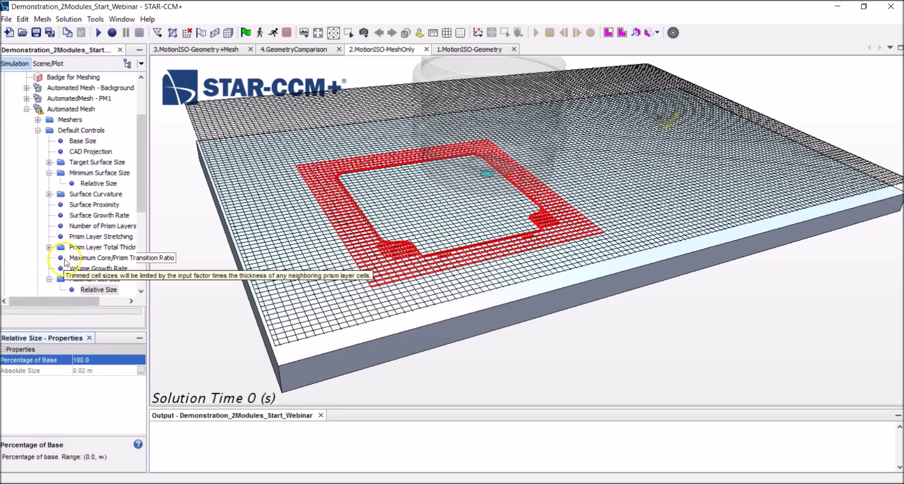
Set Prism Layer Total Thickness to 50% of base and collapse the Automated Mesh node.
scroll(400, 243, "up", 3)
scroll(400, 242, "up", 5)
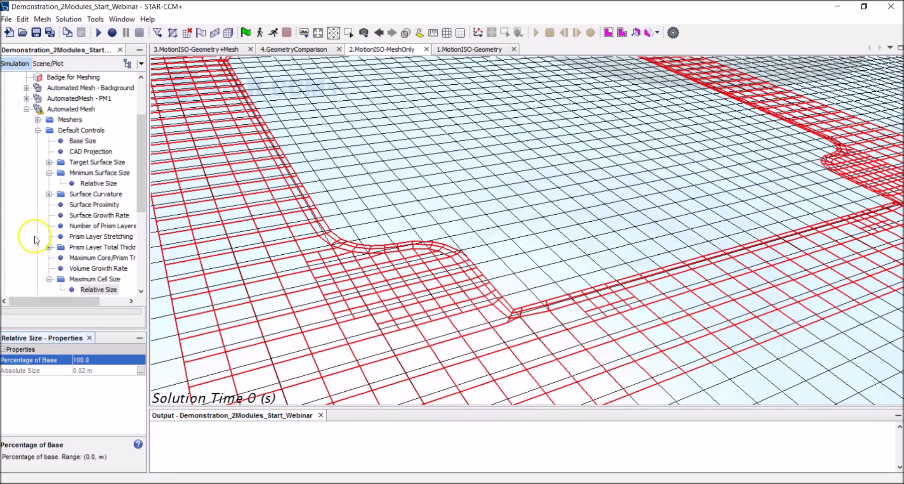
left_click(49, 246)
left_click(99, 257)
left_click(98, 359)
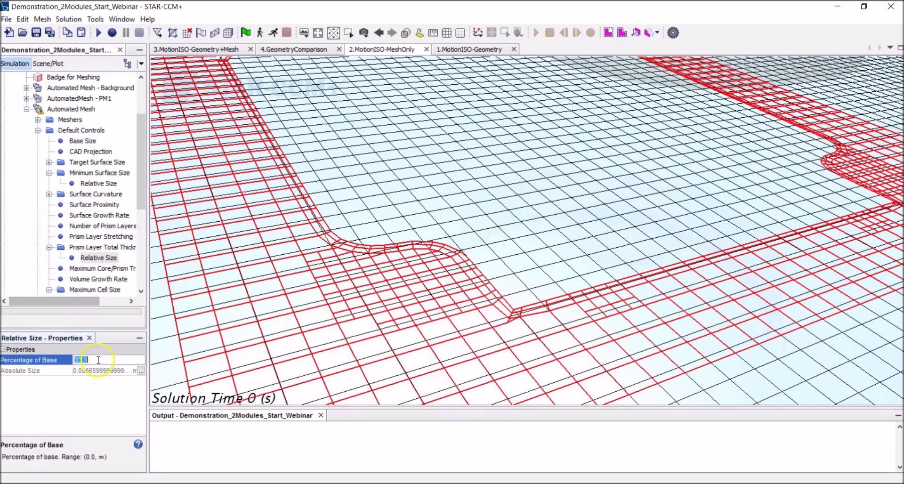
type("50")
key("Return")
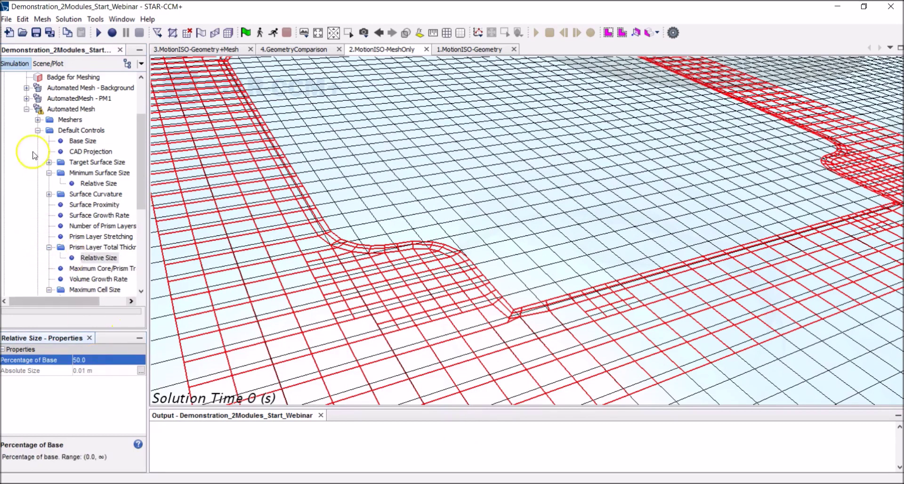
left_click(27, 108)
scroll(82, 156, "up", 3)
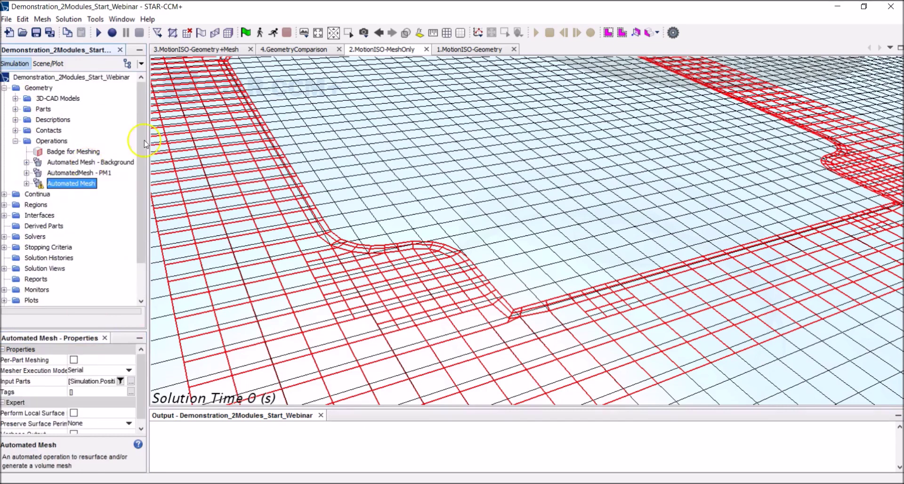
left_click(363, 32)
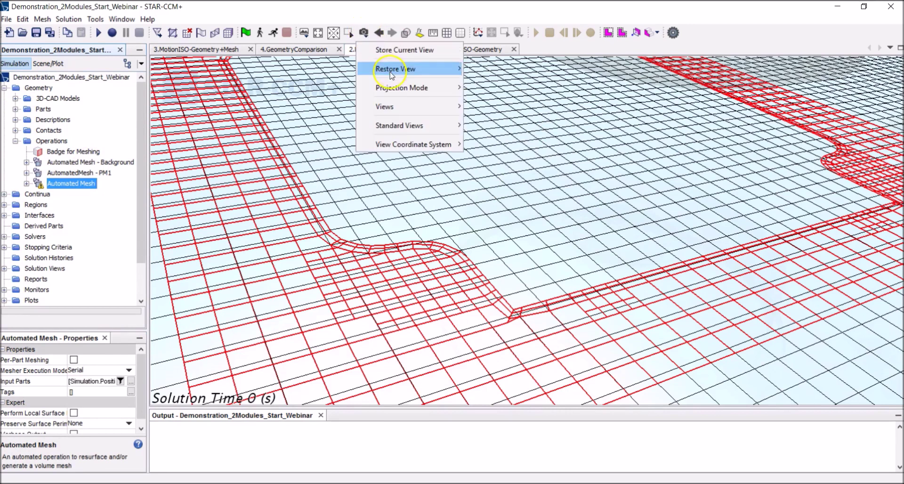
Restore the full-plate View 1 and generate the mesh, reaching 60761 cells.
mouse_move(391, 69)
left_click(502, 77)
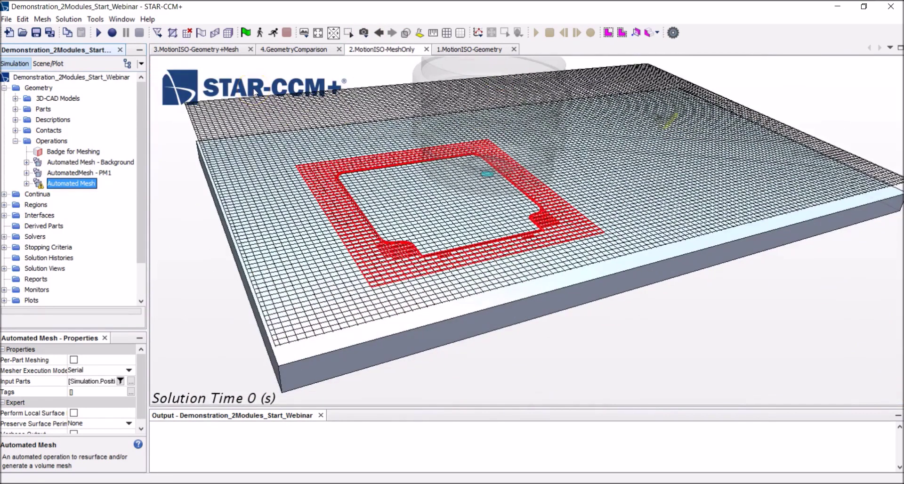
left_click(228, 32)
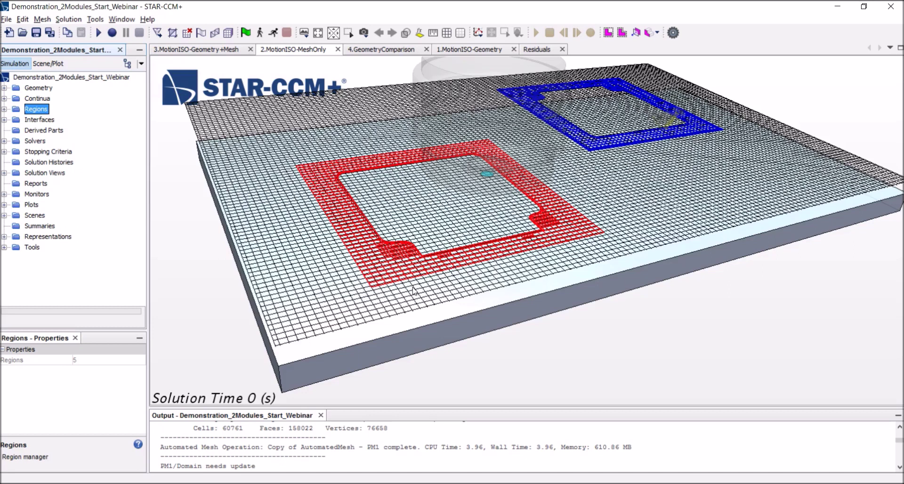
Change the Overset boundary of region PositionningModule-OS 2 to type Overset Mesh.
left_click(773, 147)
left_click(5, 108)
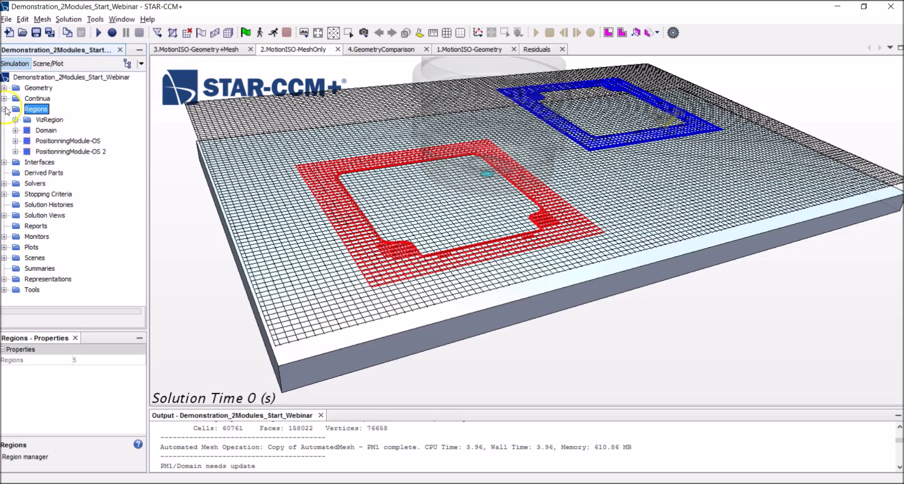
left_click(15, 151)
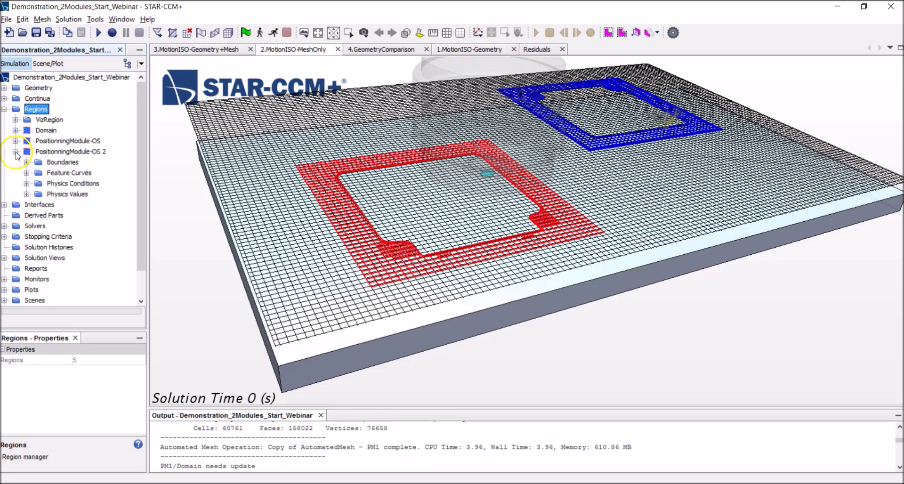
left_click(42, 153)
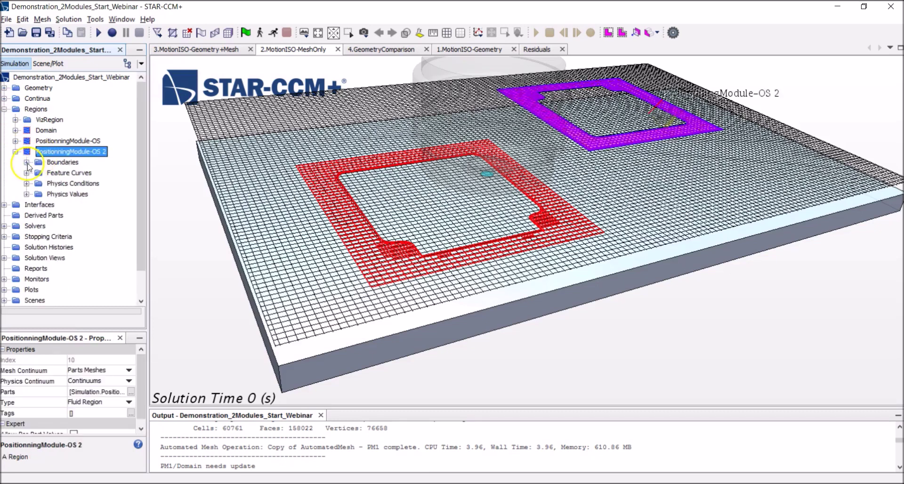
left_click(26, 162)
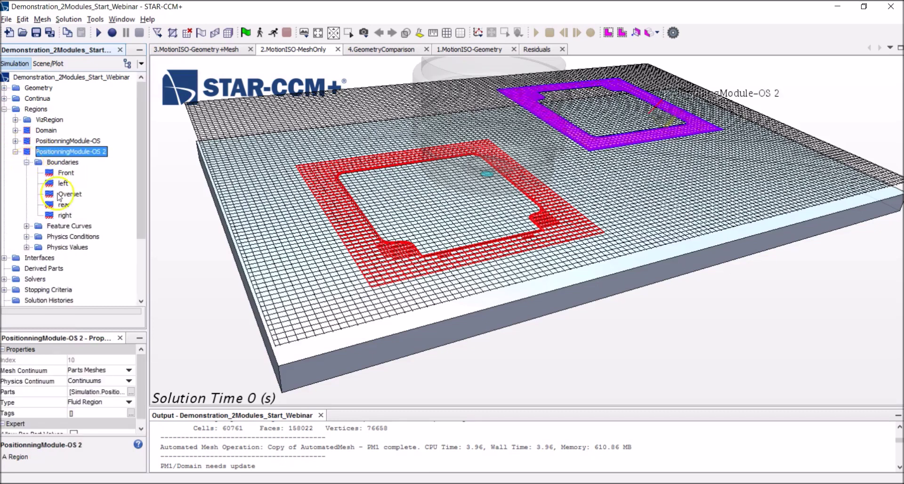
left_click(70, 194)
left_click(94, 391)
left_click(98, 392)
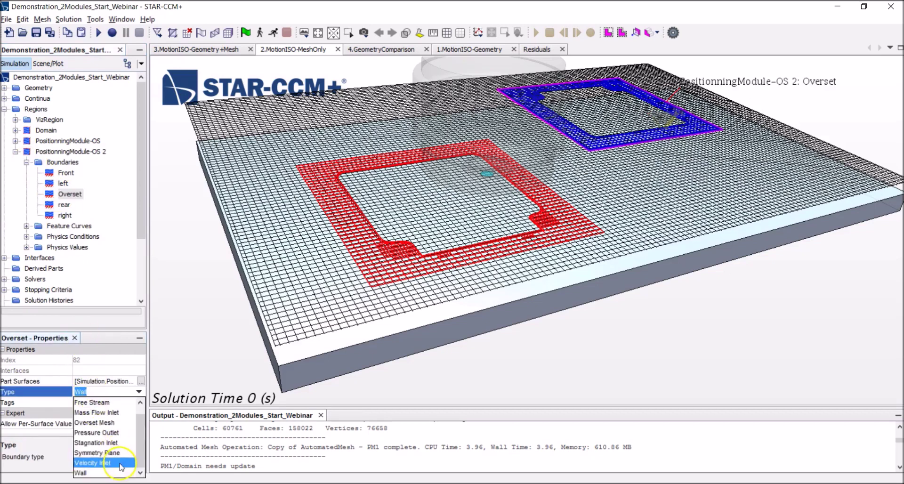
left_click(96, 423)
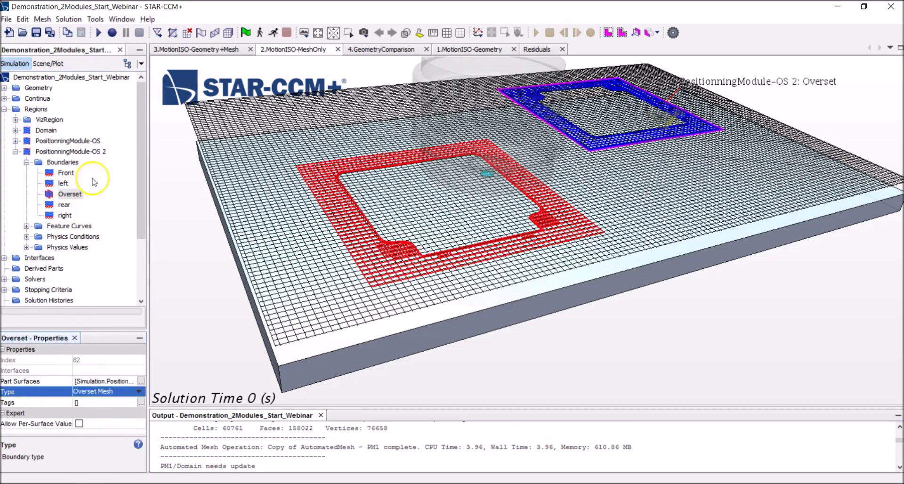
left_click(15, 151)
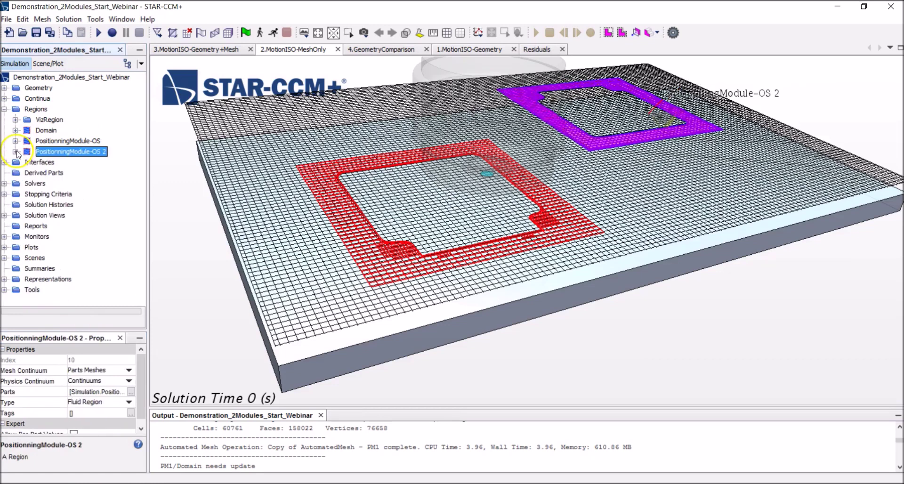
Create an Overset Mesh interface between Domain and PositionningModule-OS 2.
left_click(47, 130, "ctrl")
right_click(42, 131)
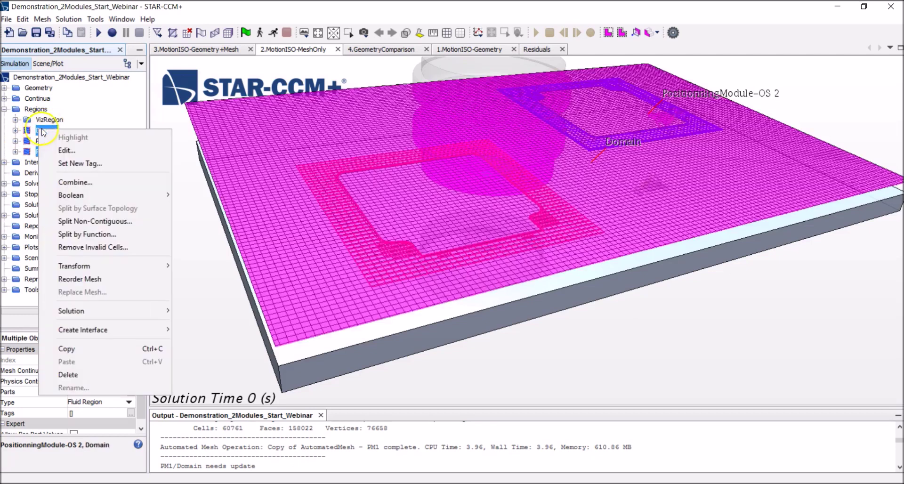
mouse_move(131, 328)
left_click(277, 359)
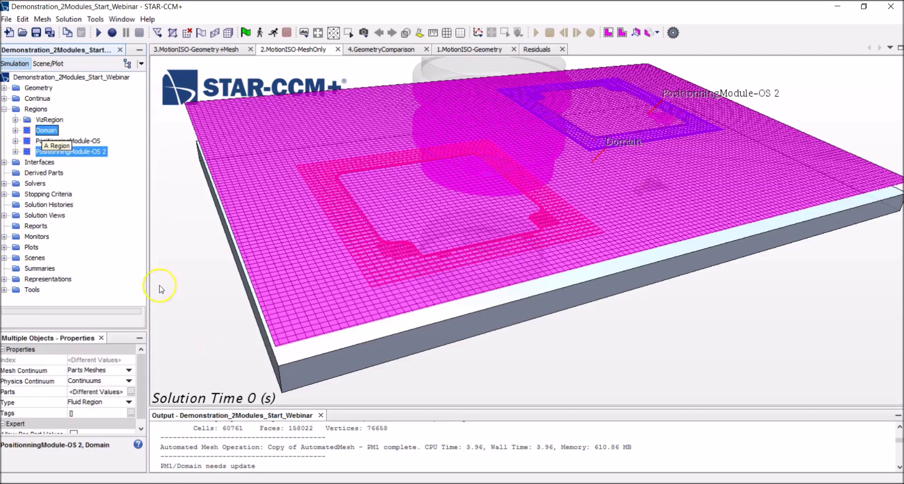
left_click(45, 172)
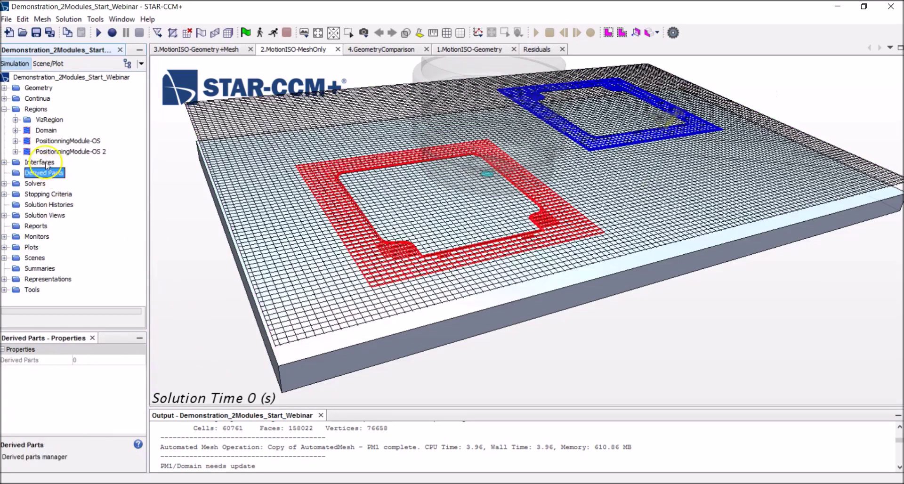
left_click(40, 162)
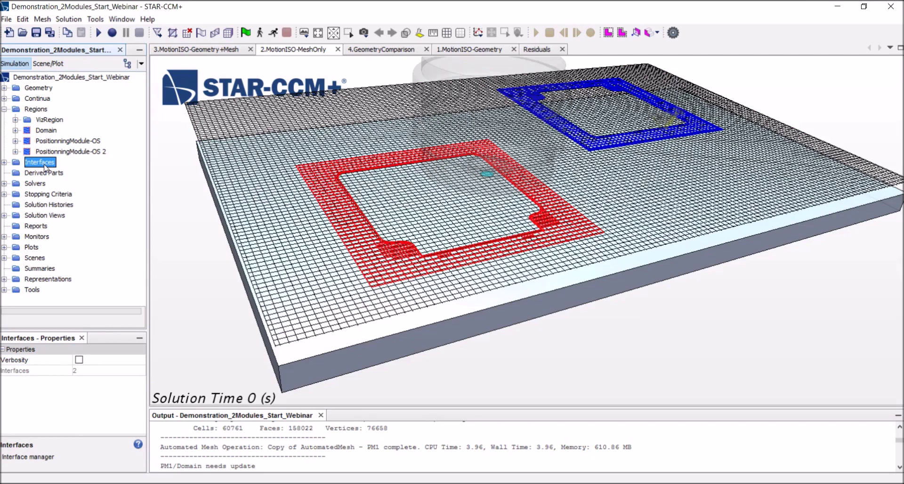
Create an Overset Mesh interface between PositionningModule-OS and PositionningModule-OS 2.
left_click(66, 141)
left_click(77, 152, "ctrl")
right_click(79, 149)
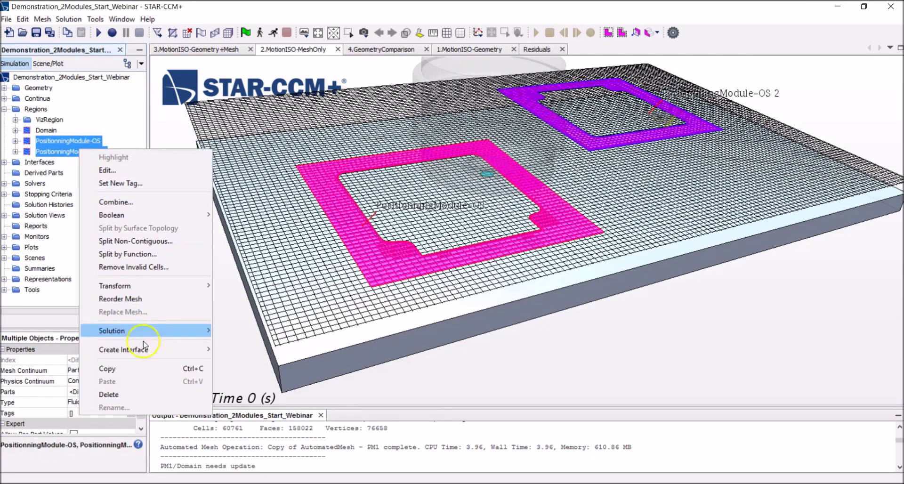
mouse_move(148, 351)
left_click(256, 375)
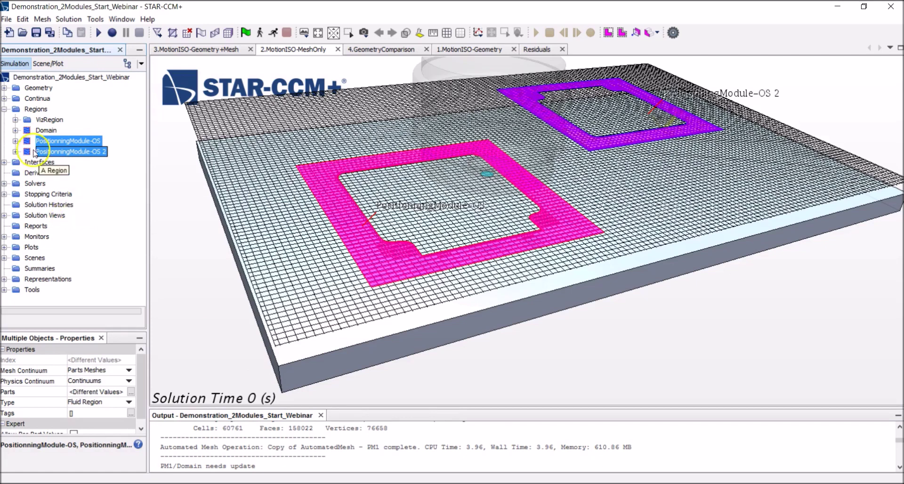
Set PositionningModule-OS 2's Motion Specification to PM2_X&YTranslation and collapse Regions.
left_click(15, 152)
left_click(26, 194)
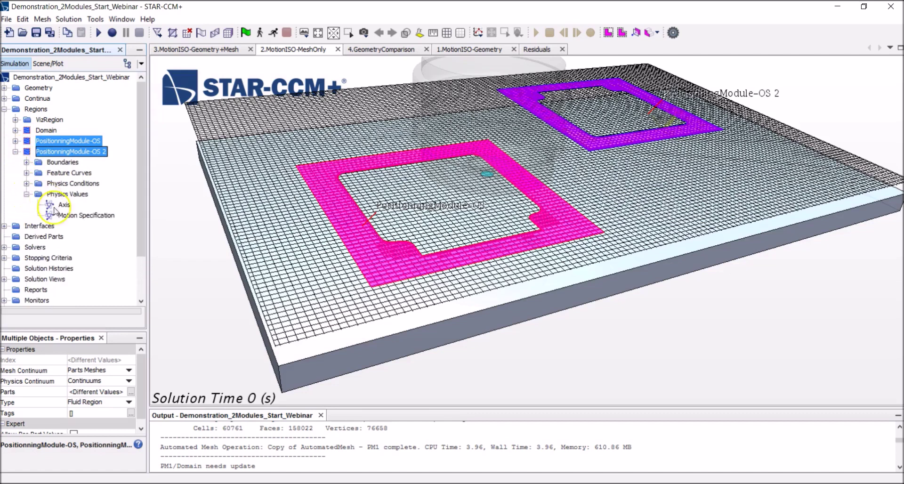
left_click(86, 215)
left_click(87, 358)
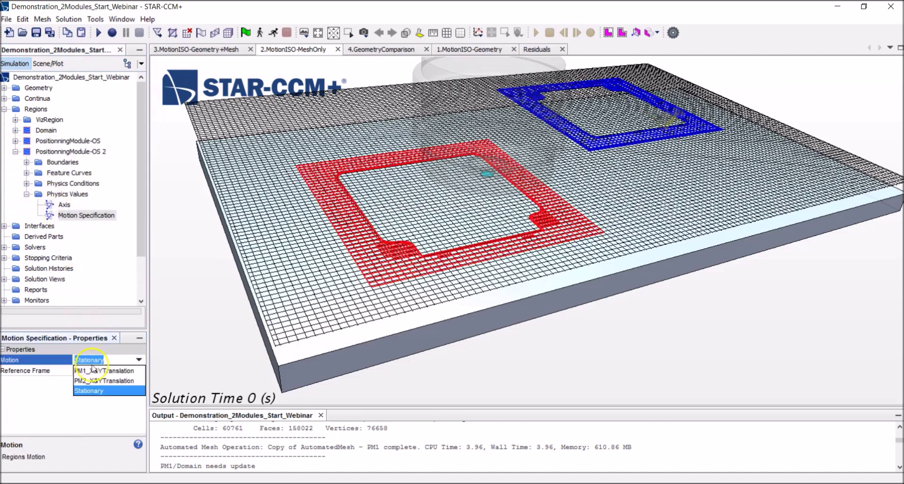
left_click(106, 387)
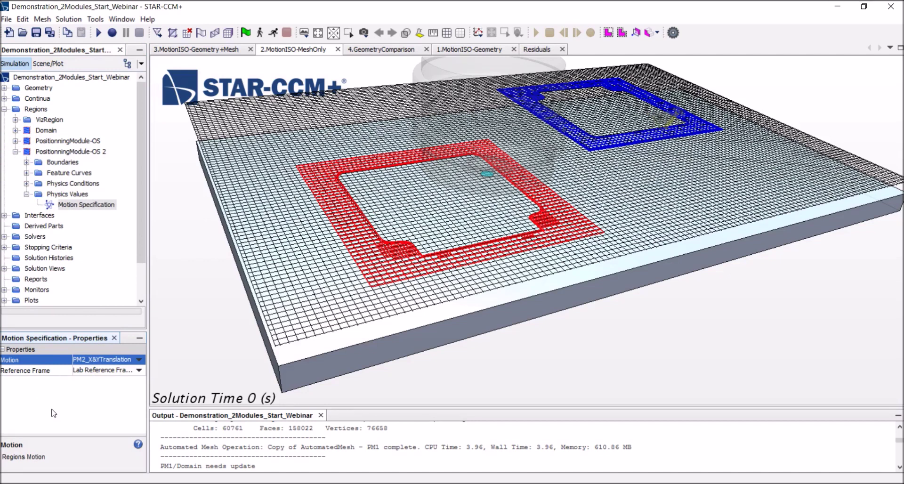
left_click(5, 109)
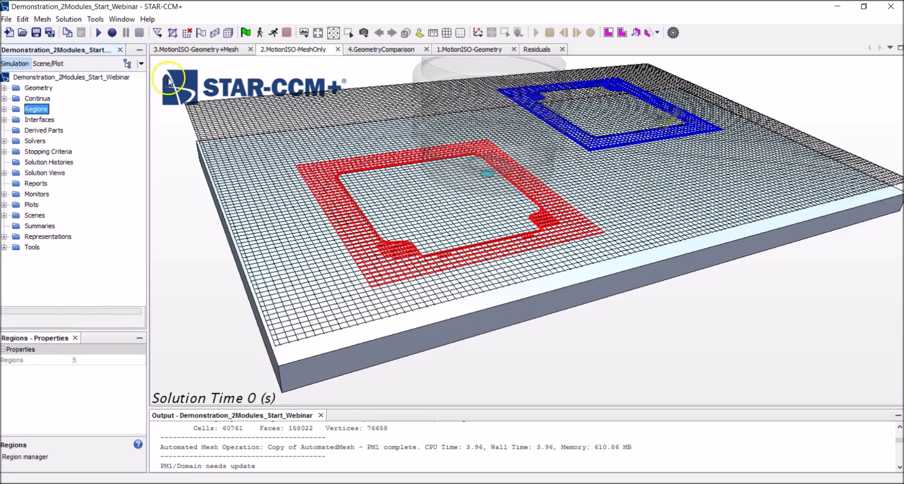
Initialize and run the transient solution to 6.02 s, watching the 3.MotionISO-Geometry+Mesh scene.
left_click(246, 33)
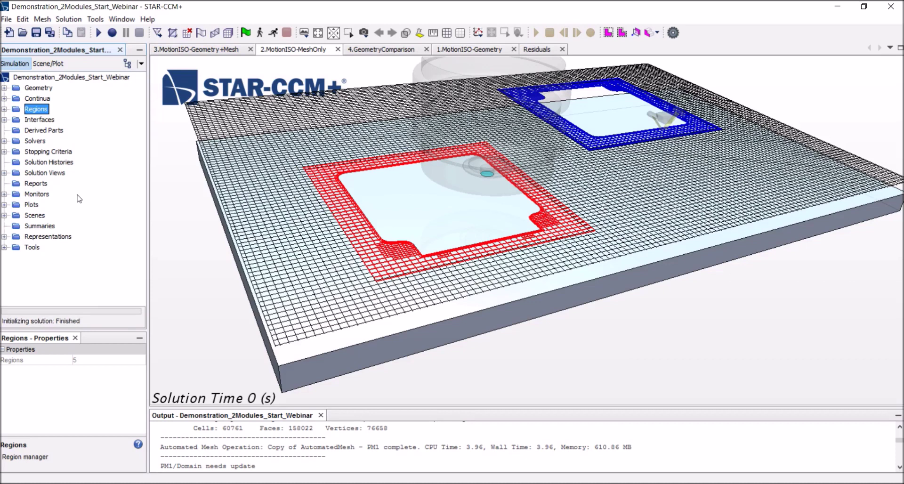
left_click(280, 32)
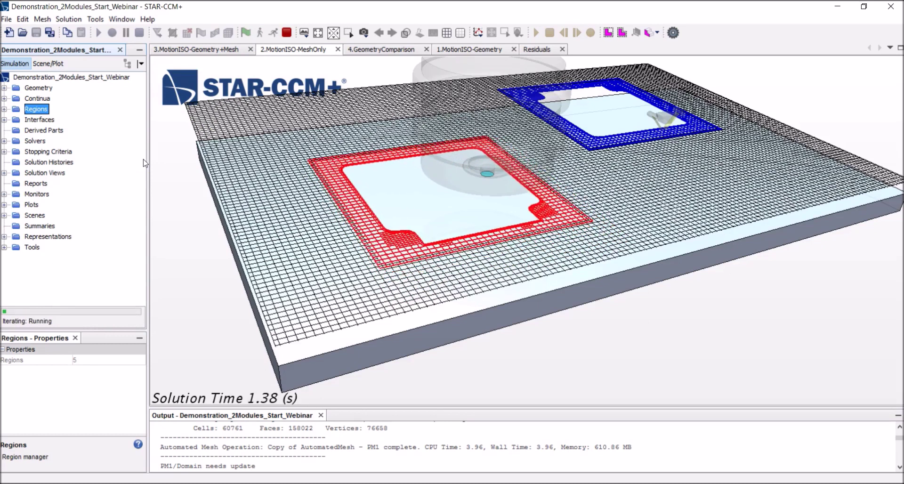
left_click(211, 50)
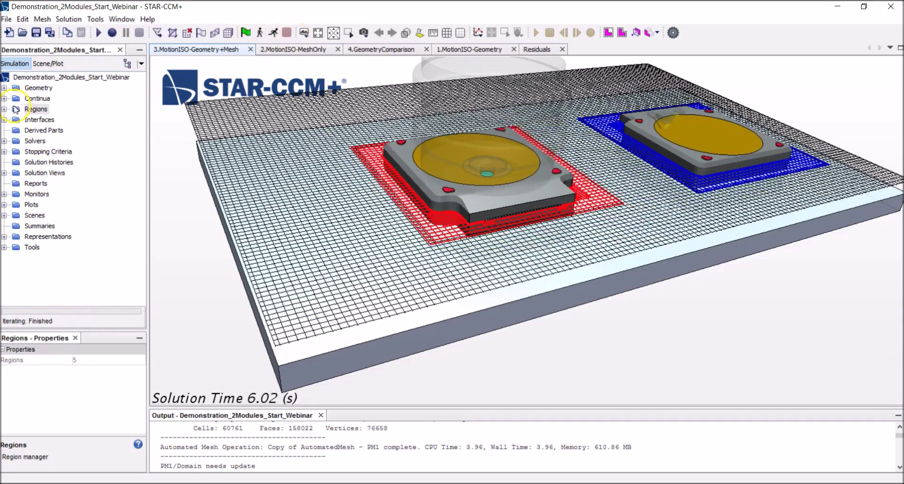
Create a new physics continuum, Physics 1, and bring up its model selection.
left_click(153, 403)
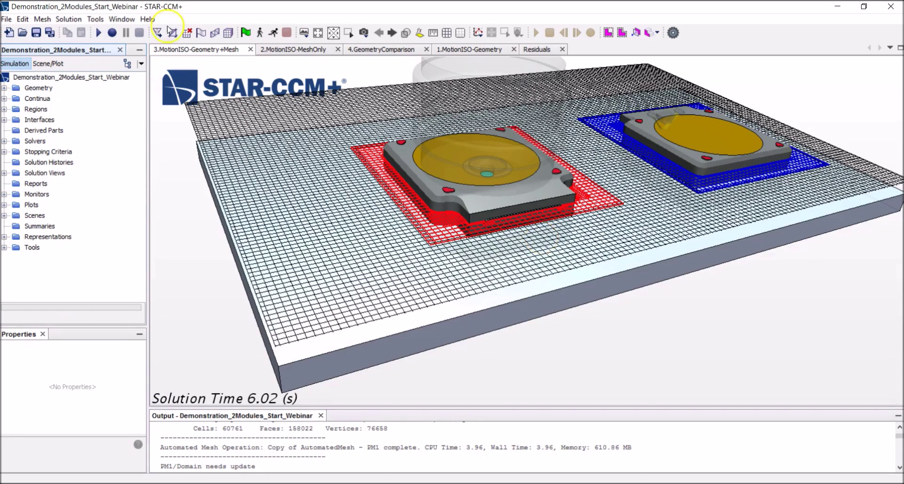
right_click(40, 100)
mouse_move(68, 106)
left_click(142, 117)
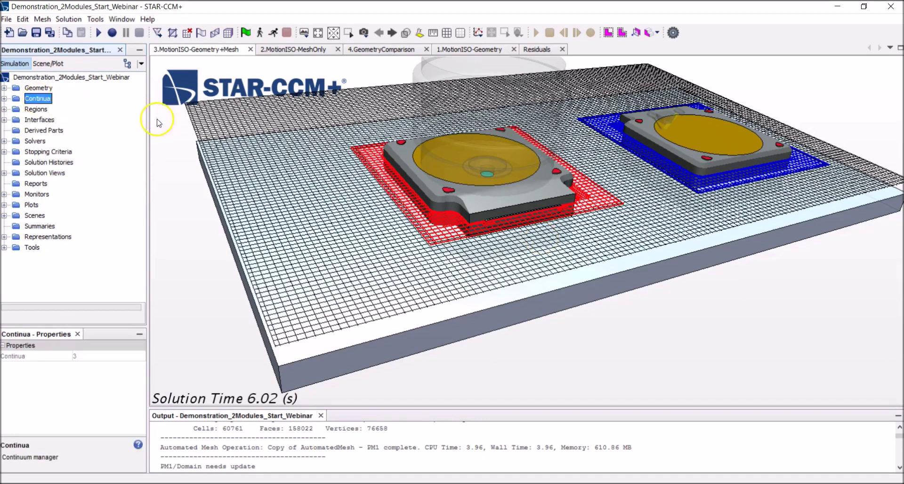
right_click(61, 152)
left_click(63, 154)
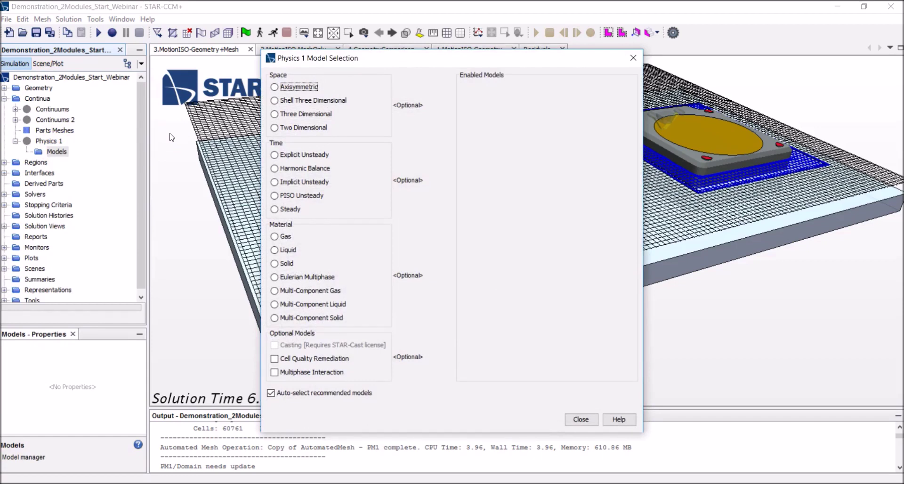
Enable Three Dimensional, Implicit Unsteady, Eulerian Multiphase VOF, turbulent K-Epsilon and Gravity models.
left_click(325, 115)
left_click(325, 115)
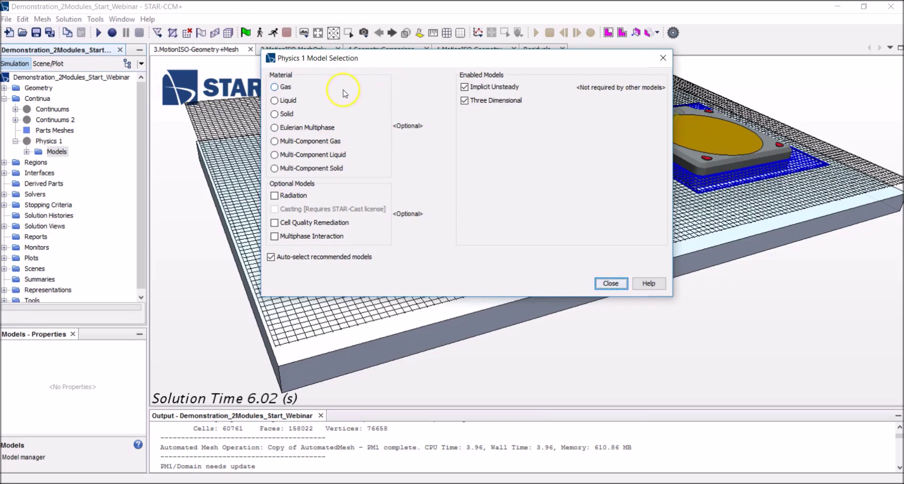
left_click(306, 128)
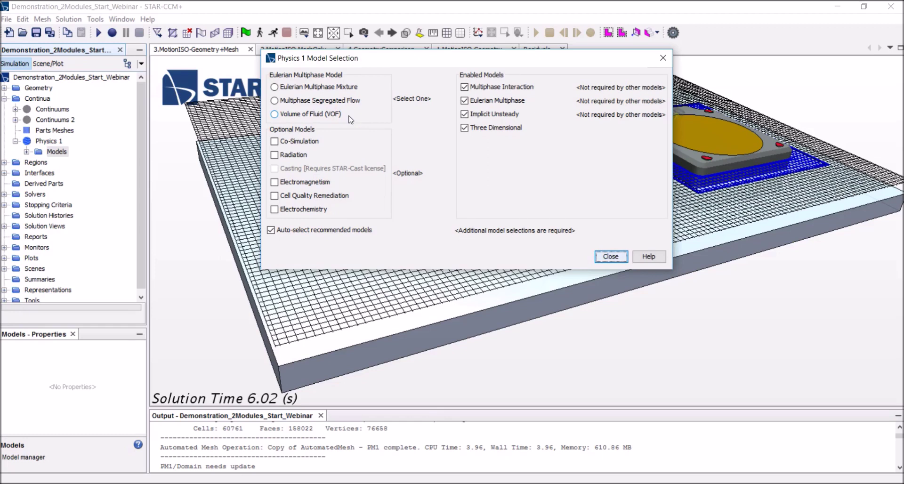
left_click(338, 116)
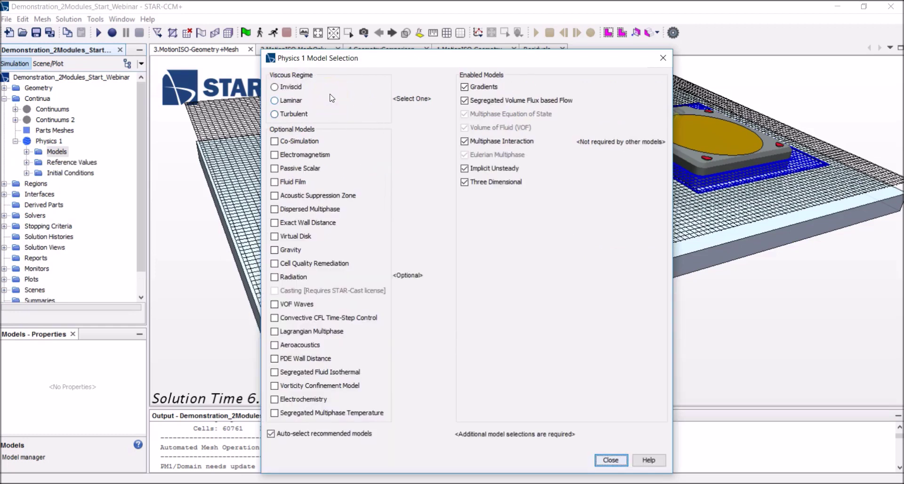
left_click(313, 115)
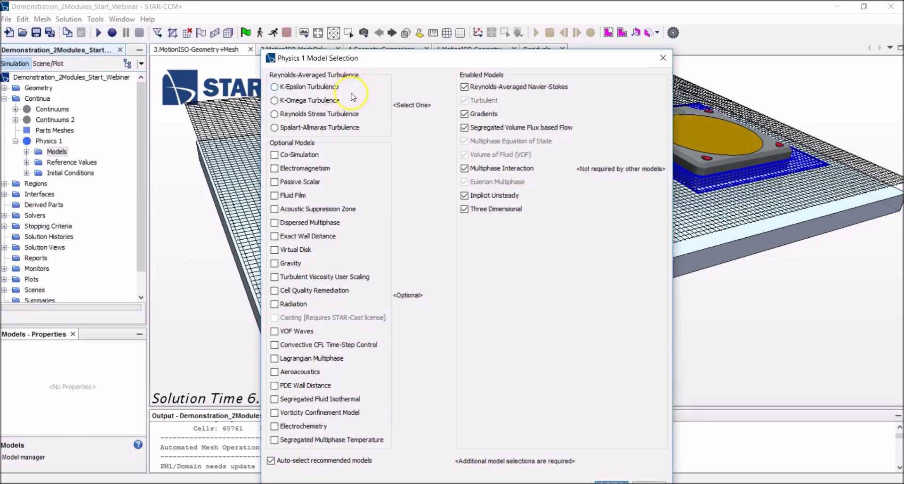
left_click(336, 87)
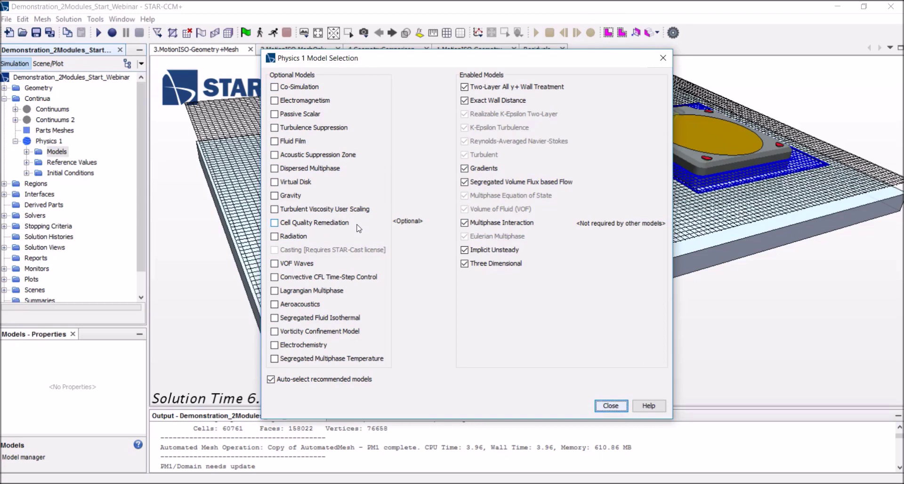
left_click(295, 195)
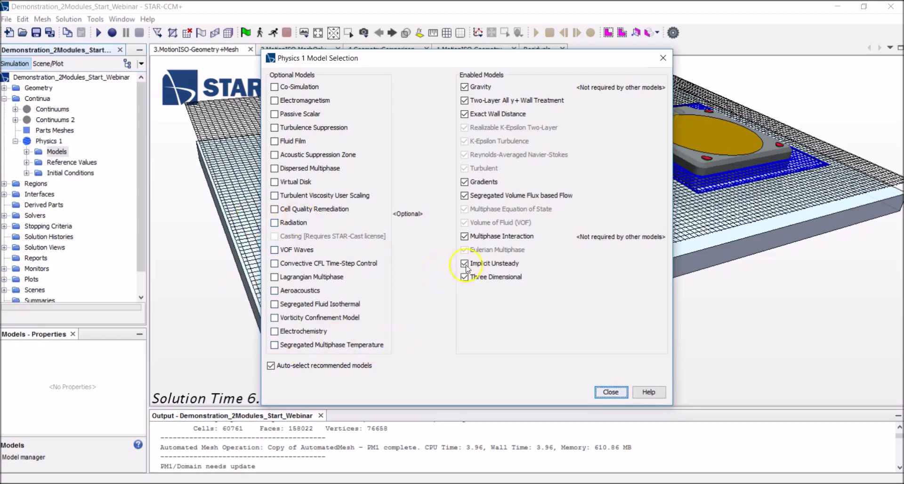
Add a new Eulerian phase, Phase 1, under Physics 1's Eulerian Multiphase.
left_click(610, 392)
double_click(43, 151)
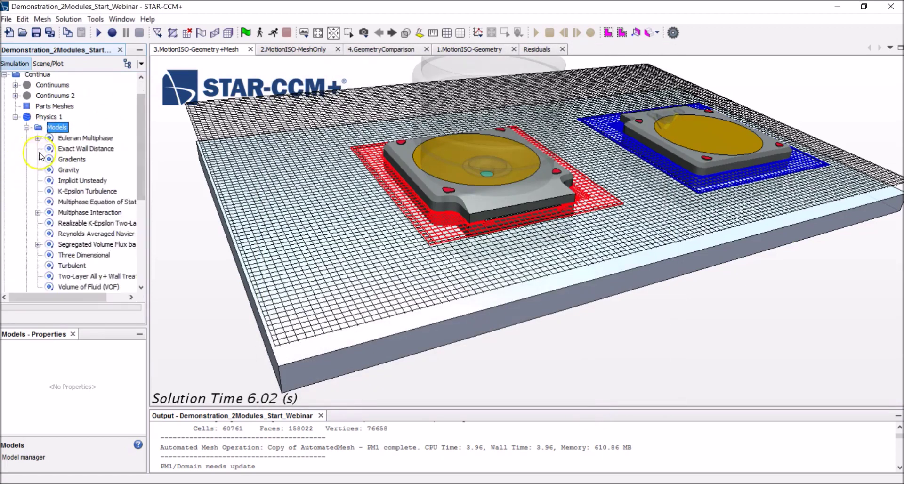
left_click(38, 138)
right_click(87, 159)
right_click(88, 151)
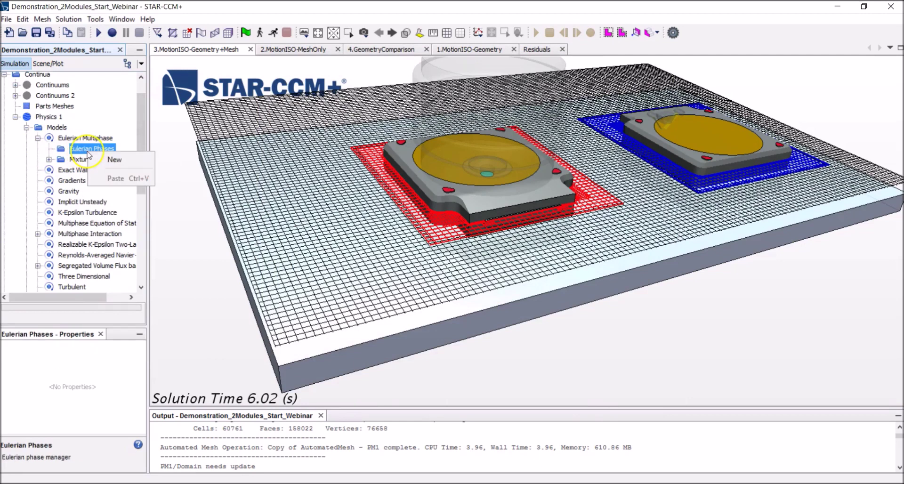
left_click(115, 160)
Make Phase 1 a constant-density liquid using H2O.
double_click(101, 170)
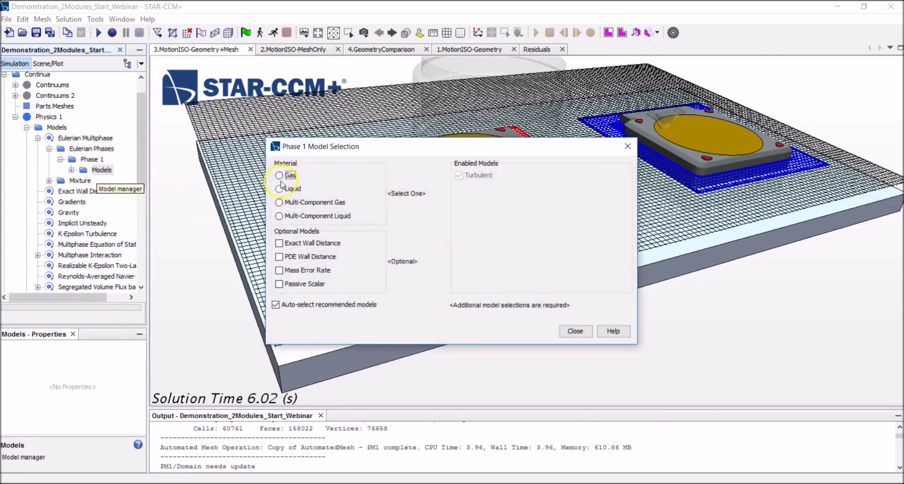
left_click(280, 188)
left_click(301, 175)
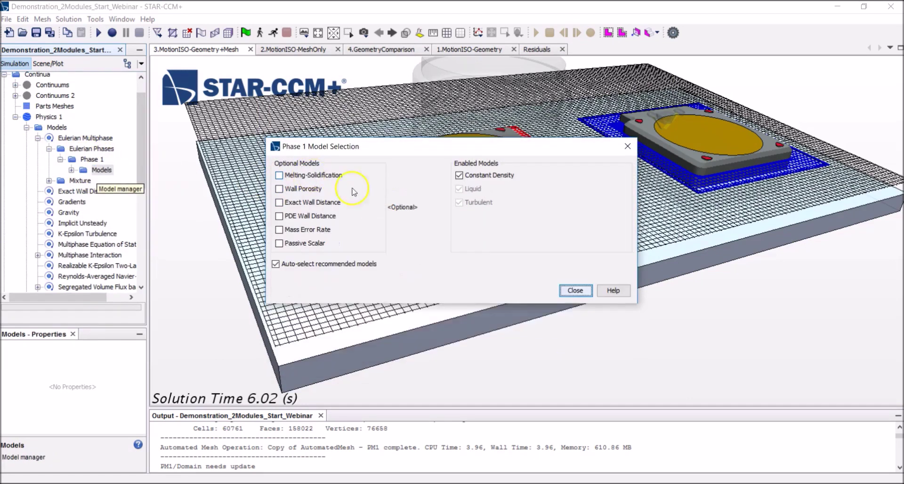
left_click(575, 290)
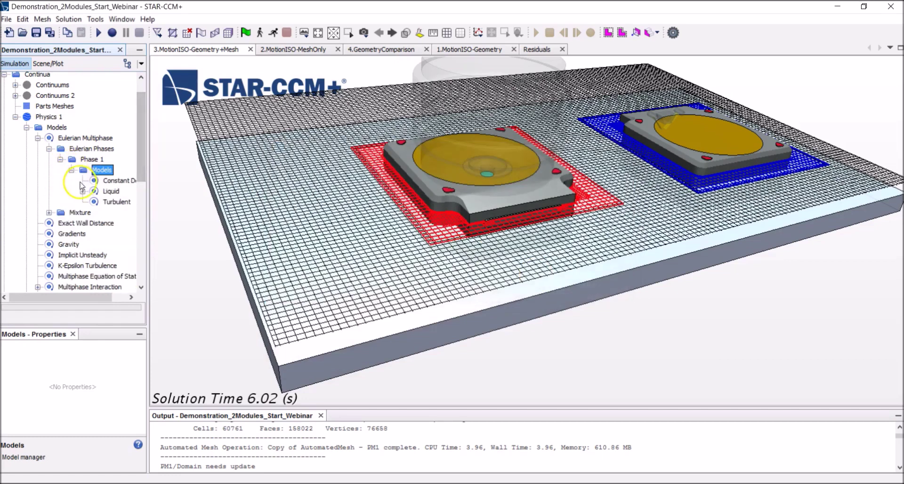
left_click(83, 191)
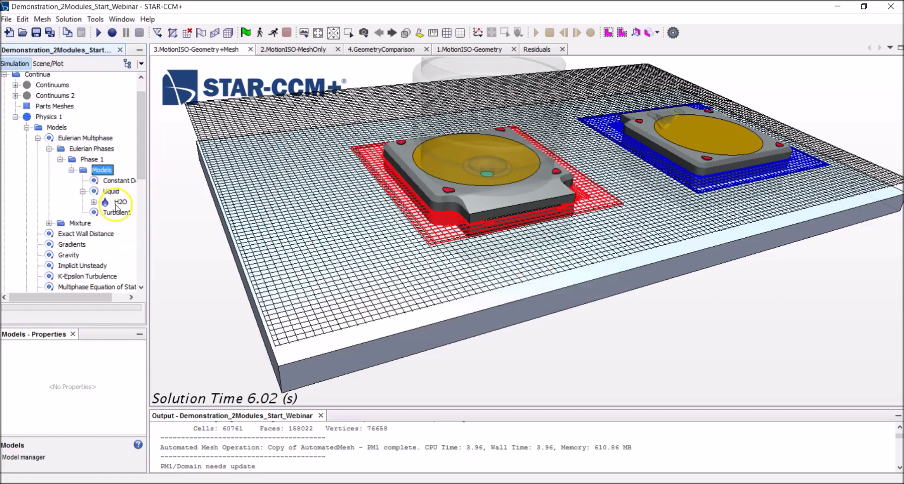
Add a second Eulerian phase, Phase 2, and bring up its model selection.
double_click(88, 159)
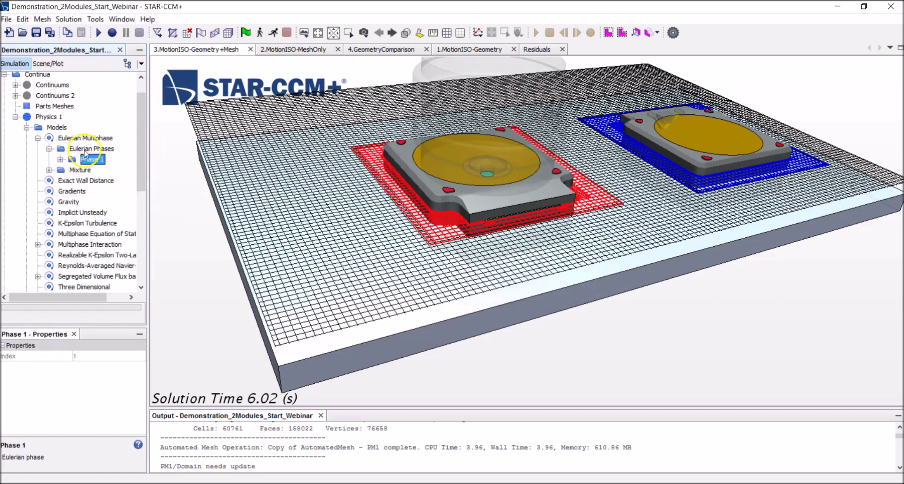
right_click(89, 148)
left_click(106, 150)
right_click(101, 180)
left_click(149, 187)
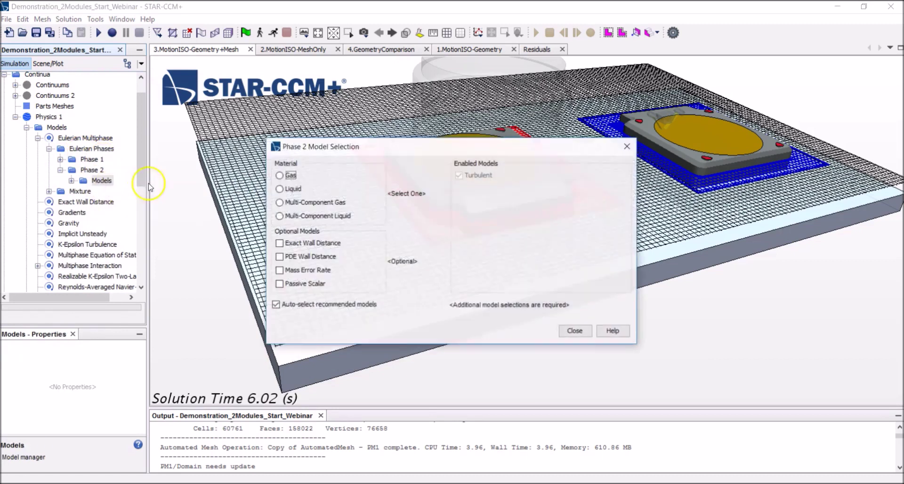
Make Phase 2 a non-reacting multi-component ideal gas and reveal its Gas Components.
left_click(326, 203)
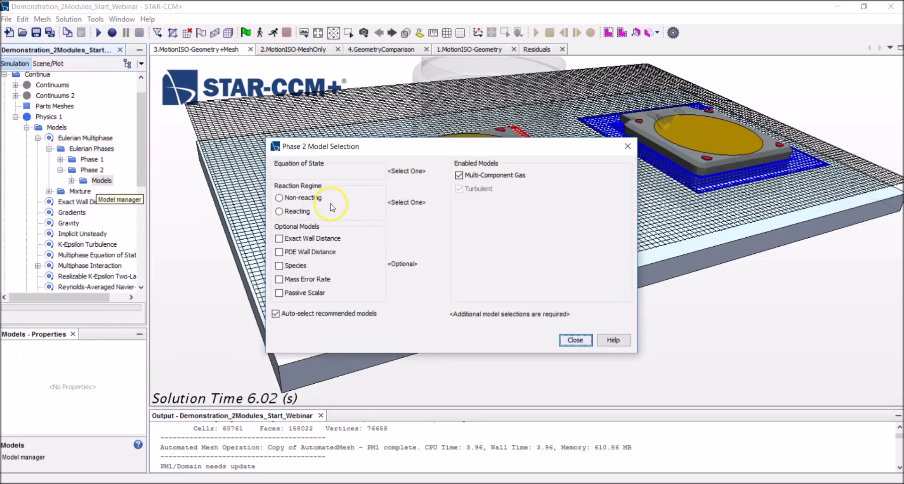
left_click(303, 198)
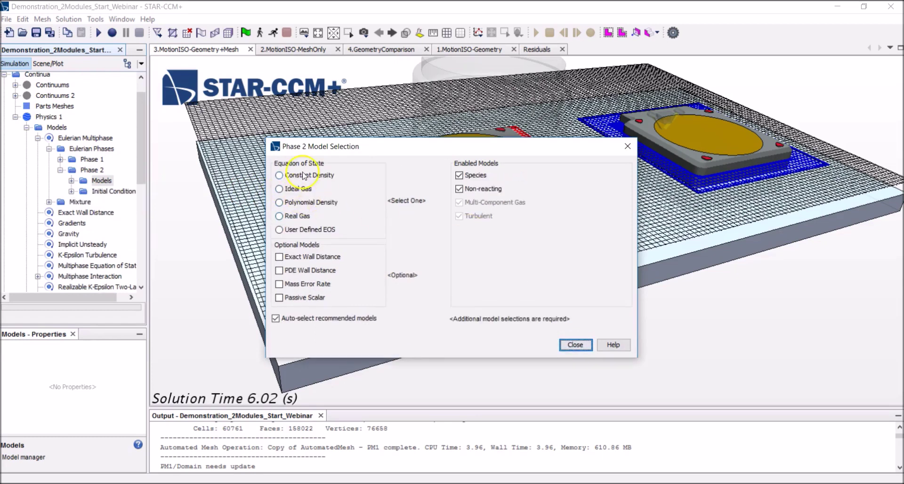
left_click(299, 188)
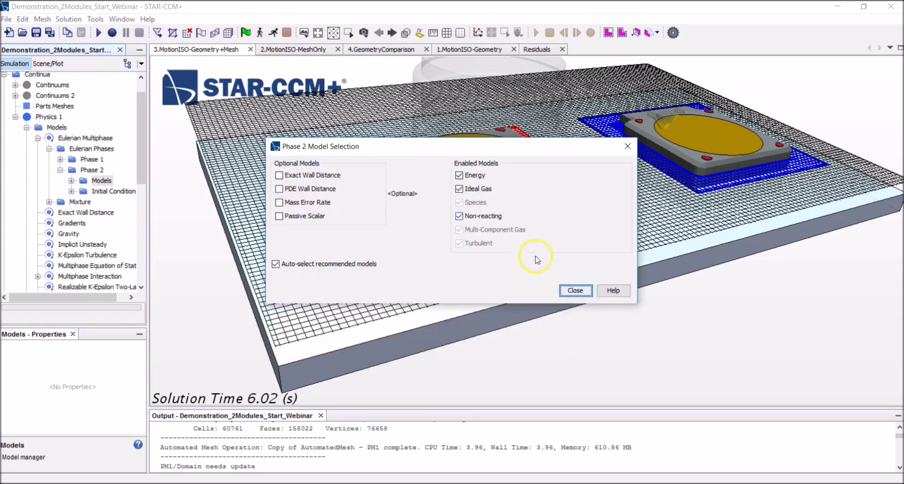
left_click(575, 290)
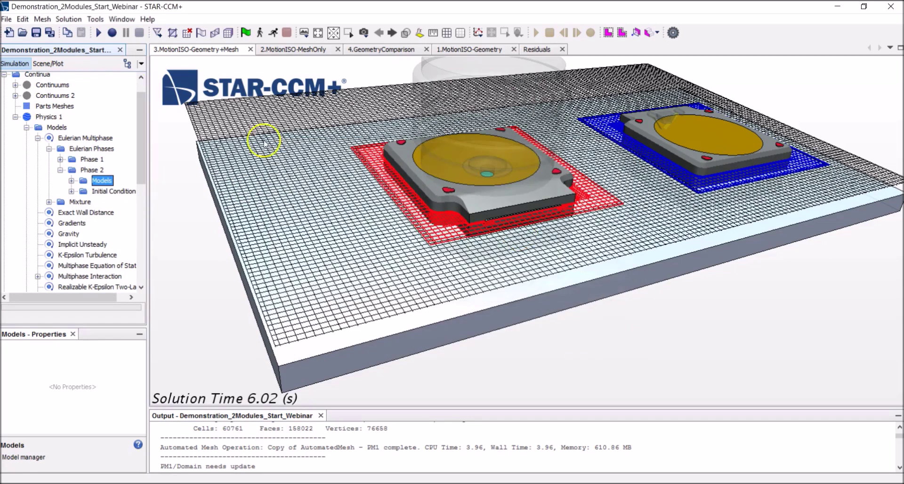
left_click(71, 181)
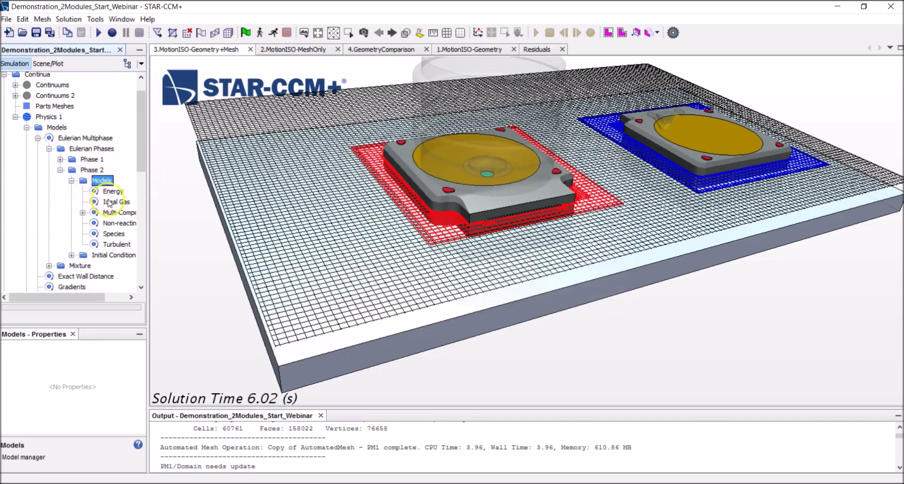
left_click(83, 212)
Add CO2 (Carbon Dioxide) from the Standard gas database to Phase 2's components alongside Air.
right_click(113, 223)
left_click(130, 231)
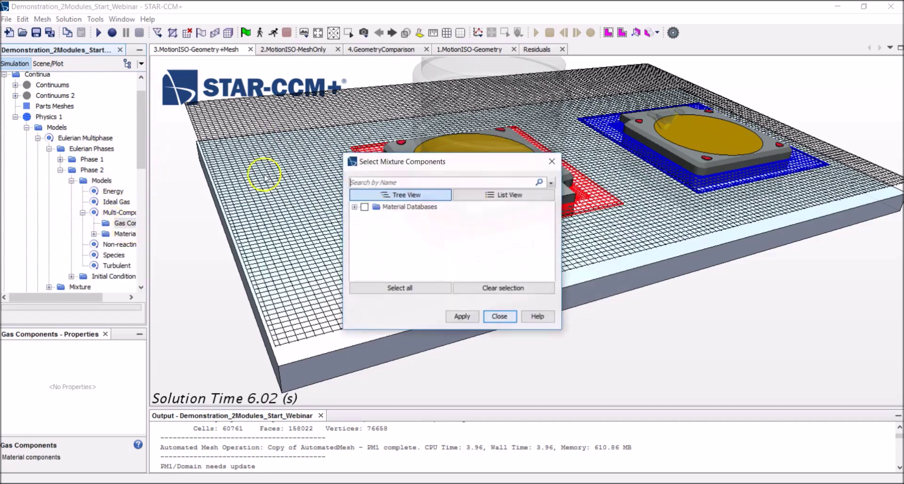
left_click(354, 207)
left_click(365, 216)
left_click(376, 226)
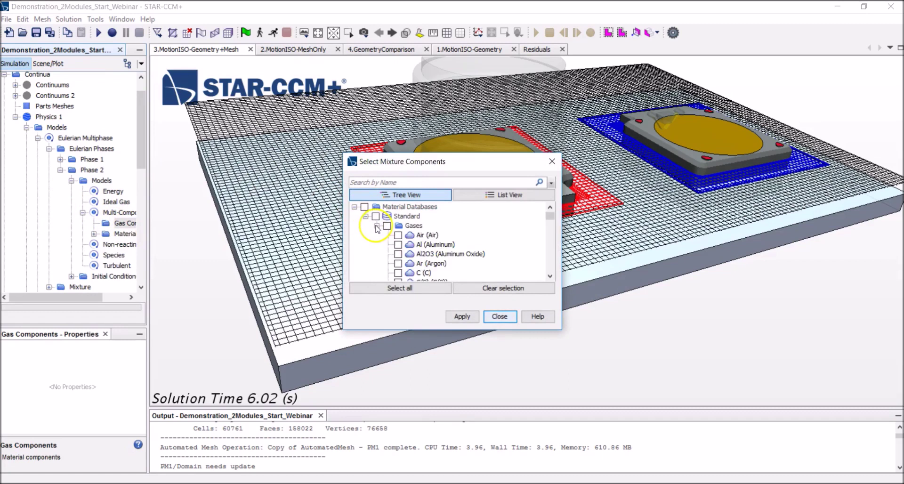
left_click(399, 234)
scroll(404, 237, "down", 4)
scroll(408, 235, "down", 5)
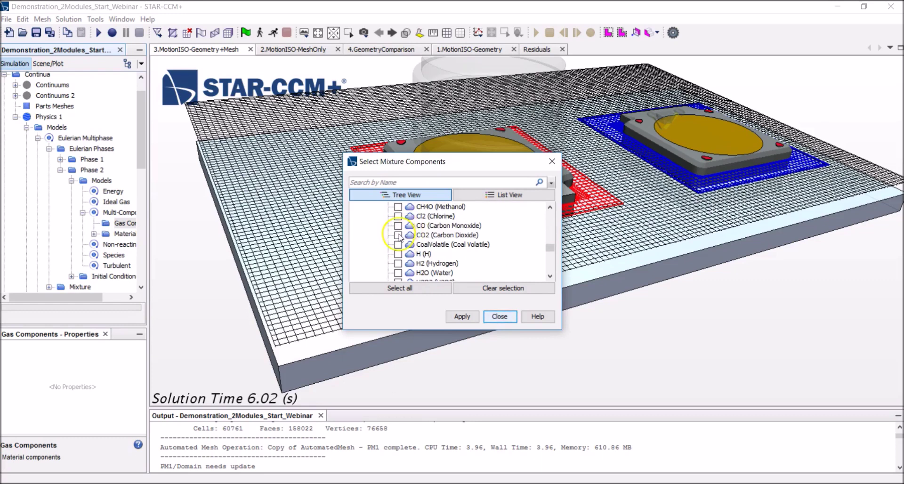
left_click(398, 234)
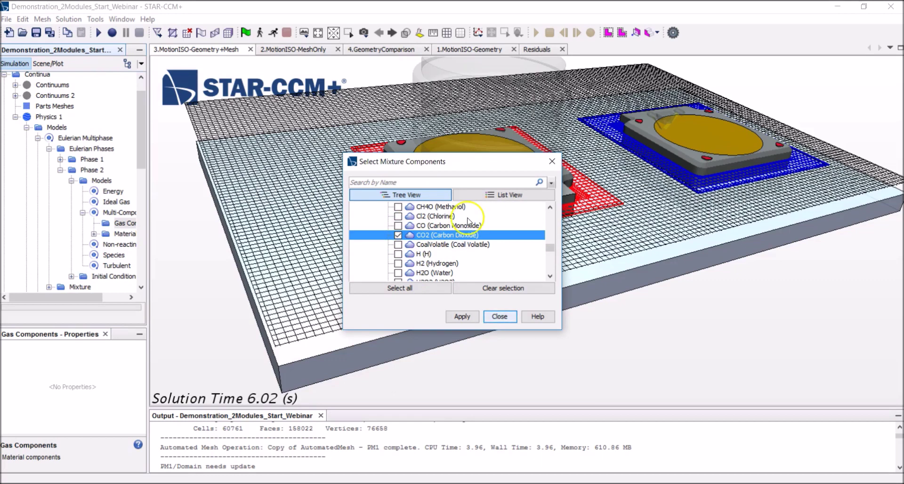
left_click(461, 316)
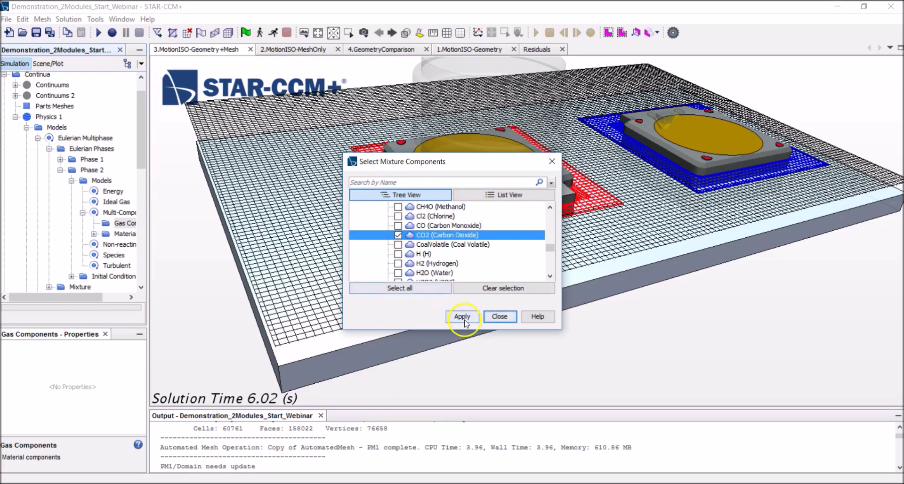
left_click(499, 317)
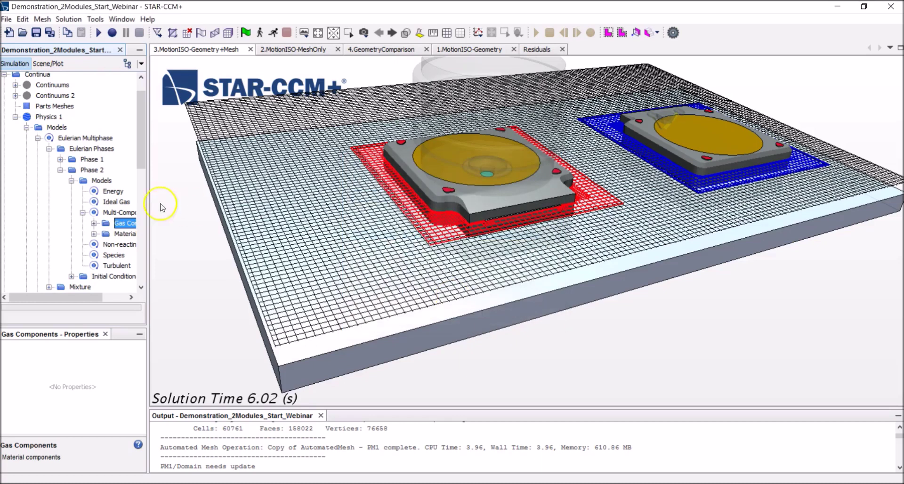
Collapse Physics 1 and Continua in the tree, then zoom in and out on the lens module.
left_click(15, 117)
left_click(4, 99)
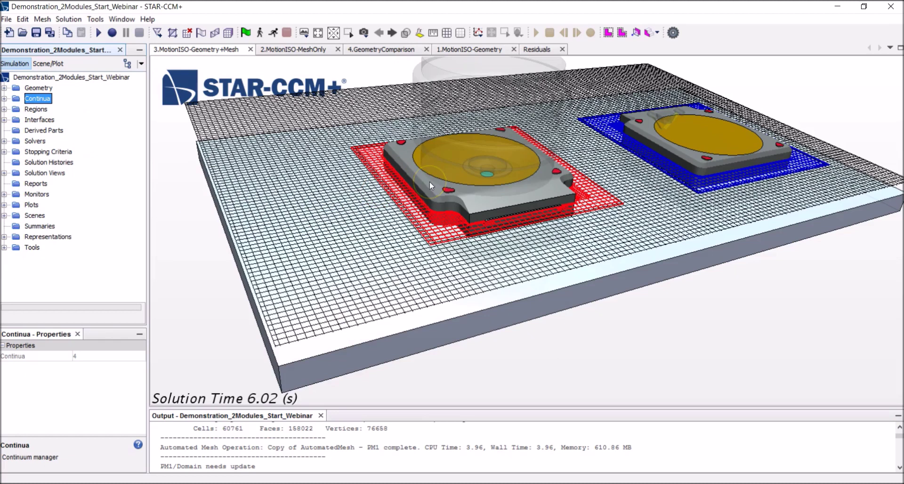
scroll(430, 182, "up", 10)
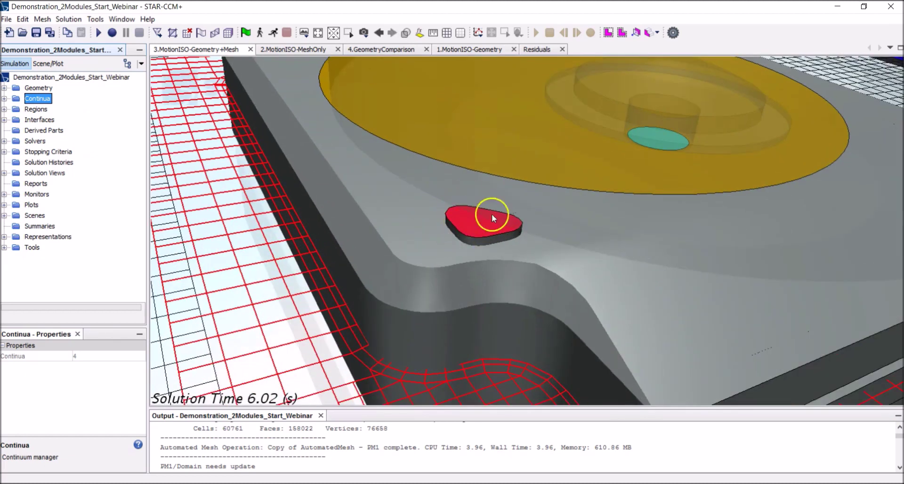
scroll(535, 191, "down", 6)
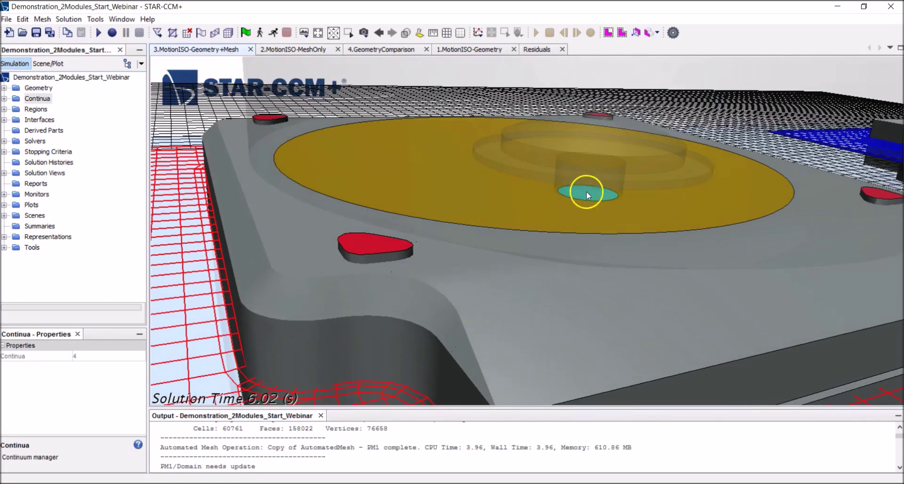
scroll(598, 184, "down", 5)
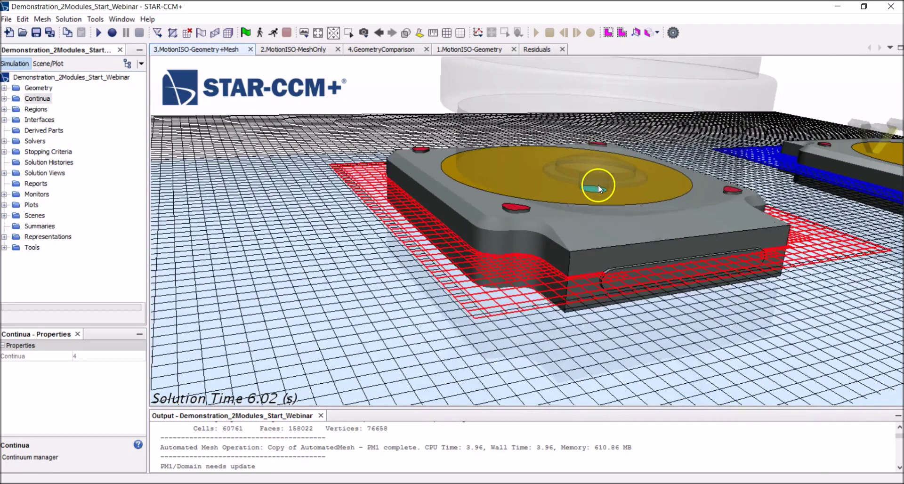
Select the Geometry folder in the simulation tree.
key("Up")
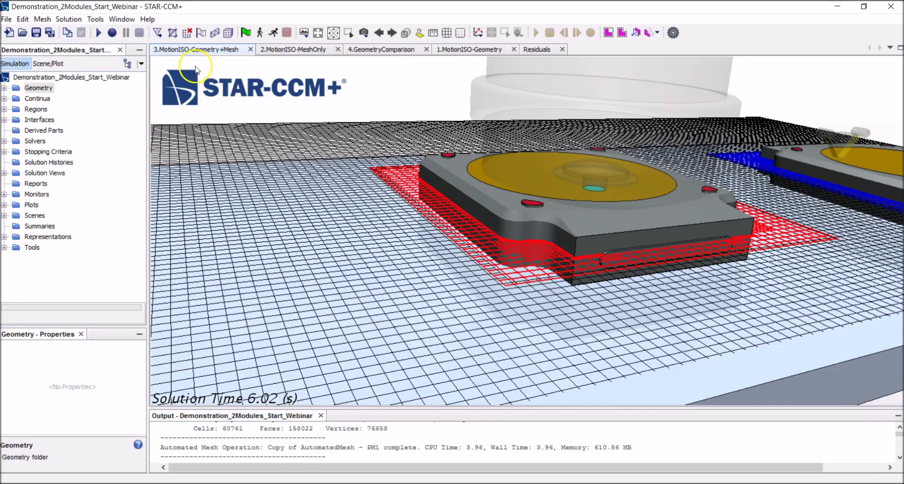
Clear the solution, resetting fields and the mesh.
left_click(69, 19)
left_click(108, 32)
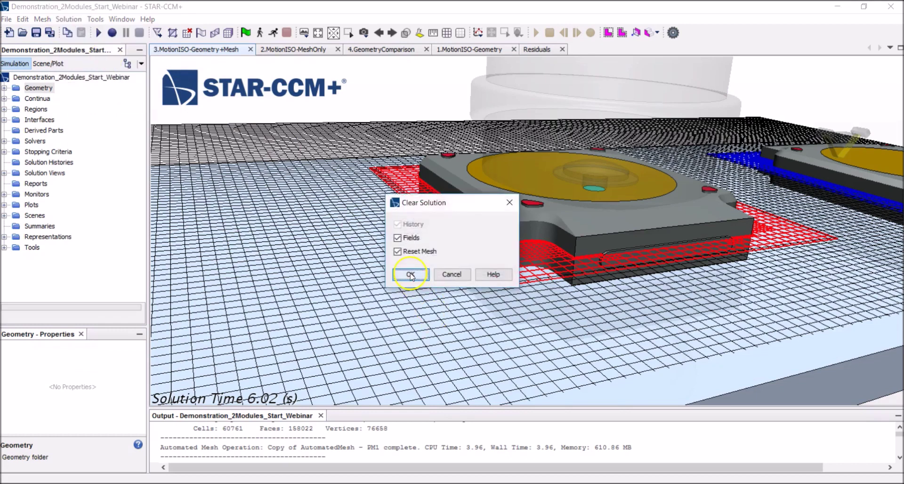
left_click(410, 273)
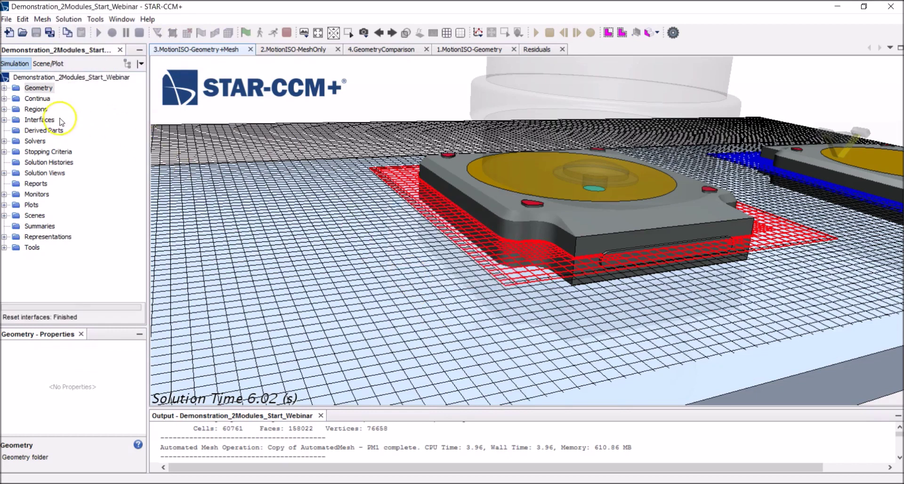
Replace the Simulation Domain part with Domain_Iteration1.x_b.
left_click(4, 88)
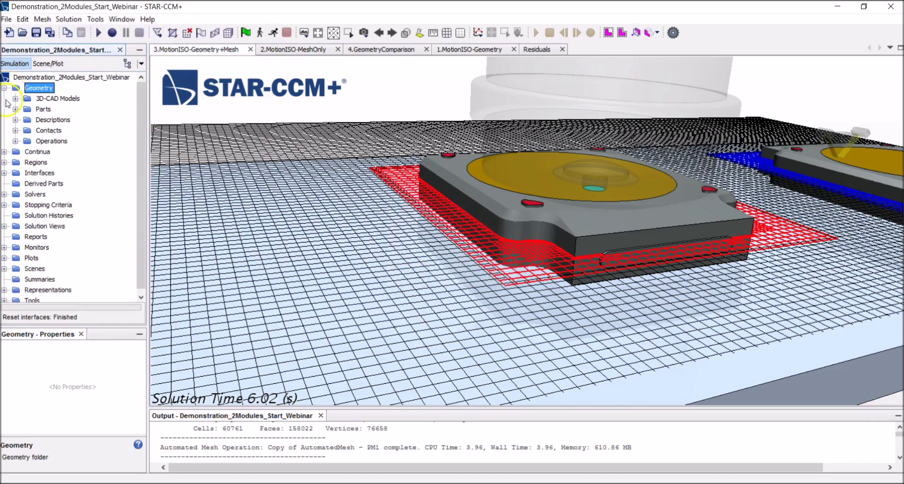
left_click(15, 109)
left_click(26, 151)
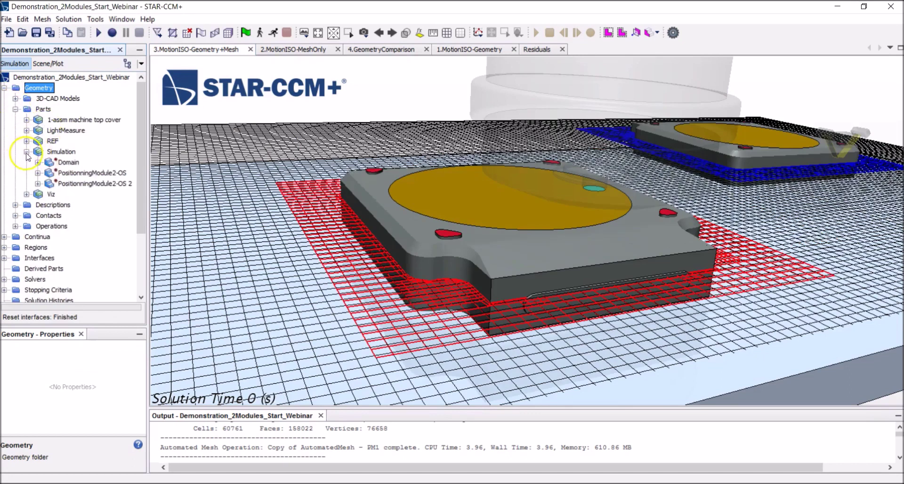
right_click(64, 162)
mouse_move(135, 175)
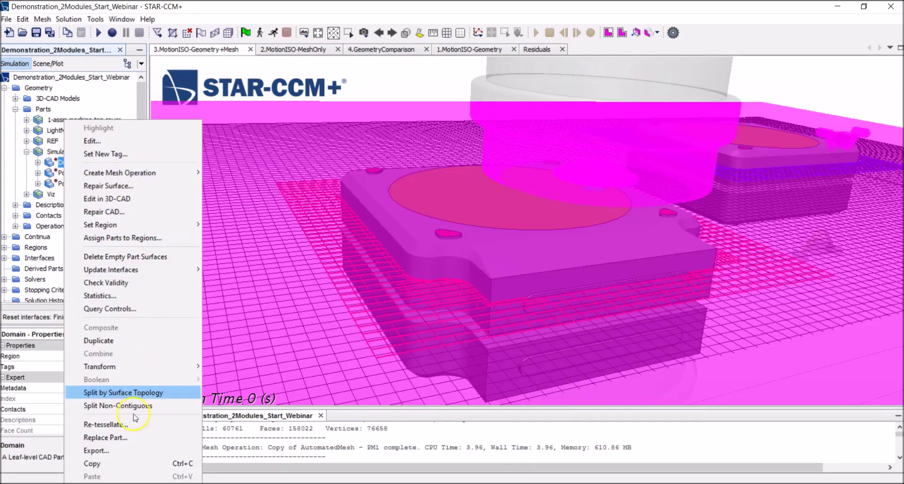
left_click(141, 437)
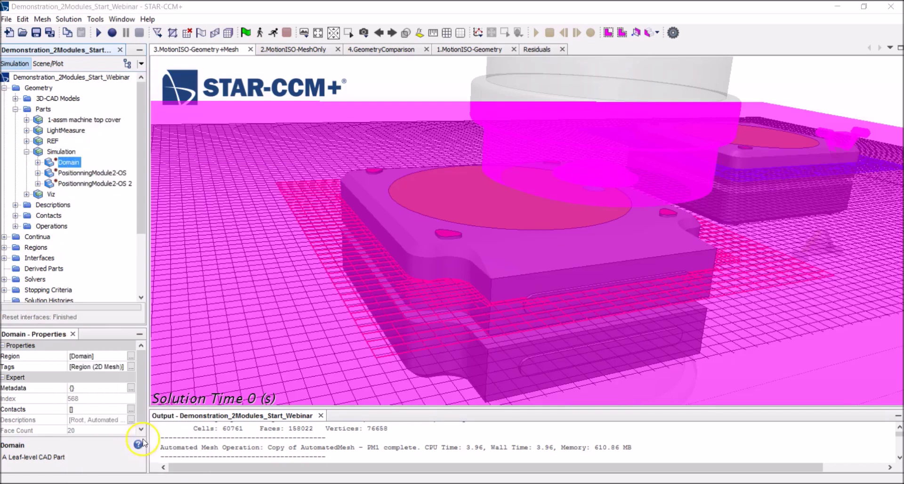
left_click(388, 171)
left_click(594, 338)
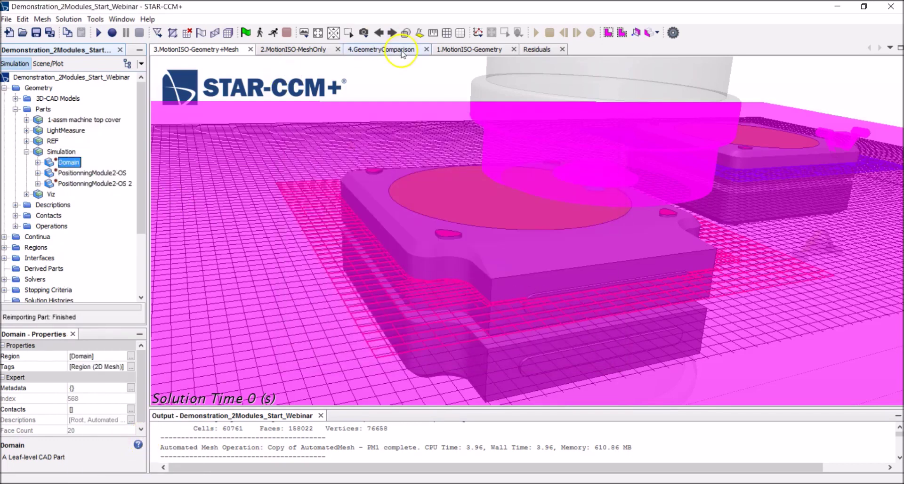
Generate the volume mesh for the new domain and show the 4.GeometryComparison scene.
key("Left")
key("Left")
key("Left")
key("Left")
key("Left")
key("Left")
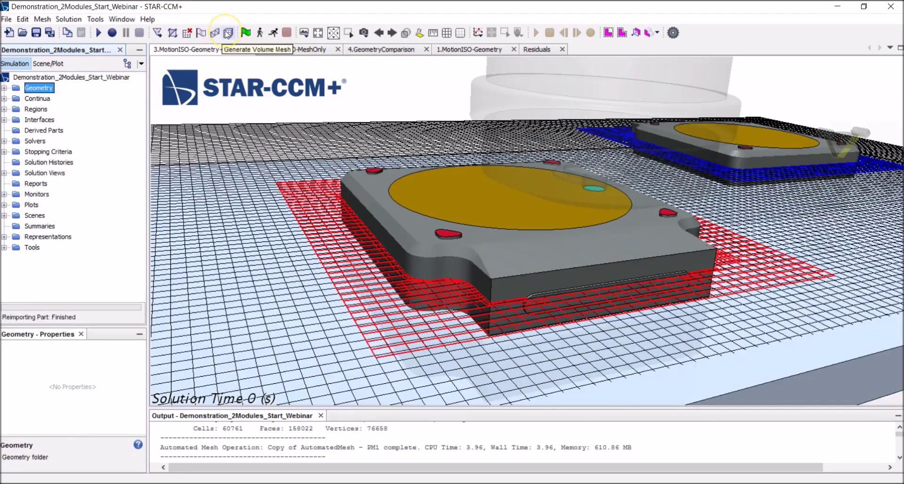
left_click(227, 34)
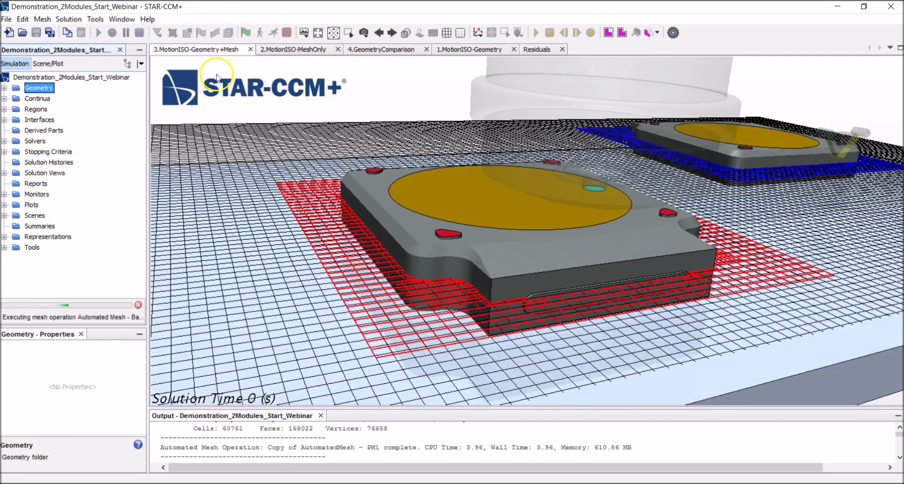
left_click(4, 88)
left_click(15, 109)
left_click(15, 141)
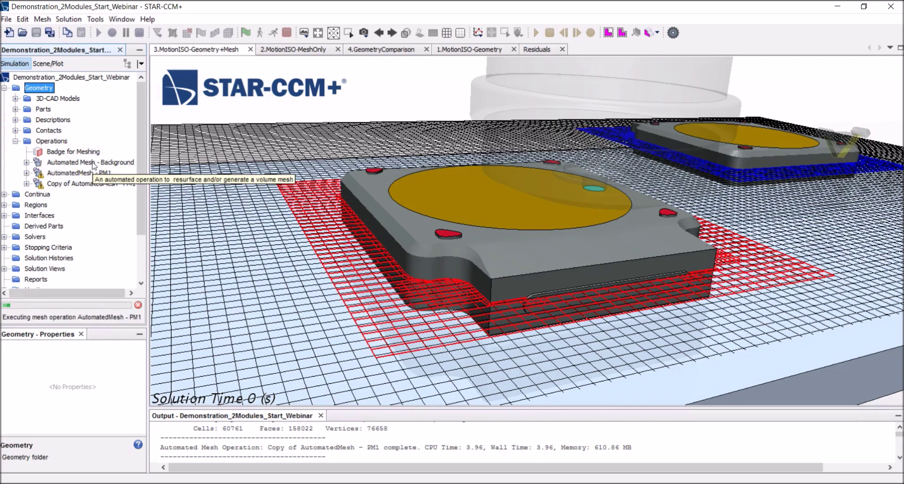
left_click(393, 50)
Run the transient simulation on the remeshed redesigned lens, then stop it.
scroll(513, 194, "down", 3)
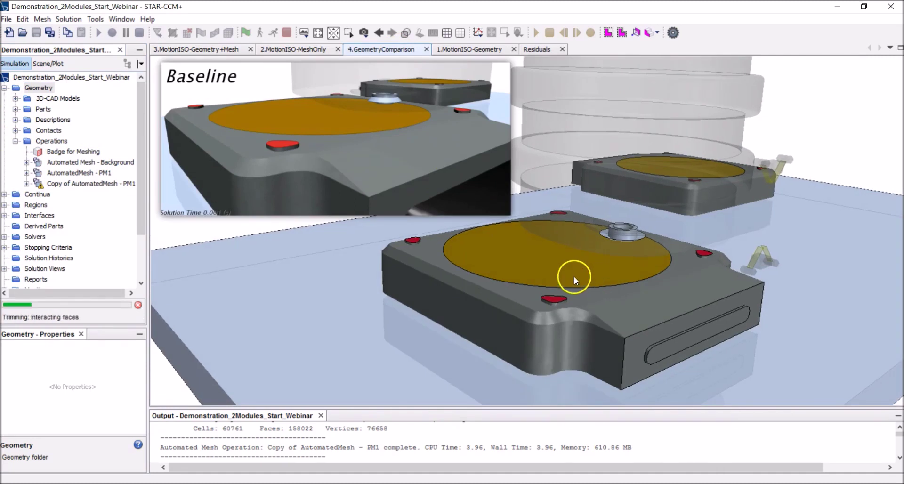
mouse_move(671, 323)
left_mouse_down()
mouse_move(660, 297)
mouse_move(667, 313)
left_mouse_up()
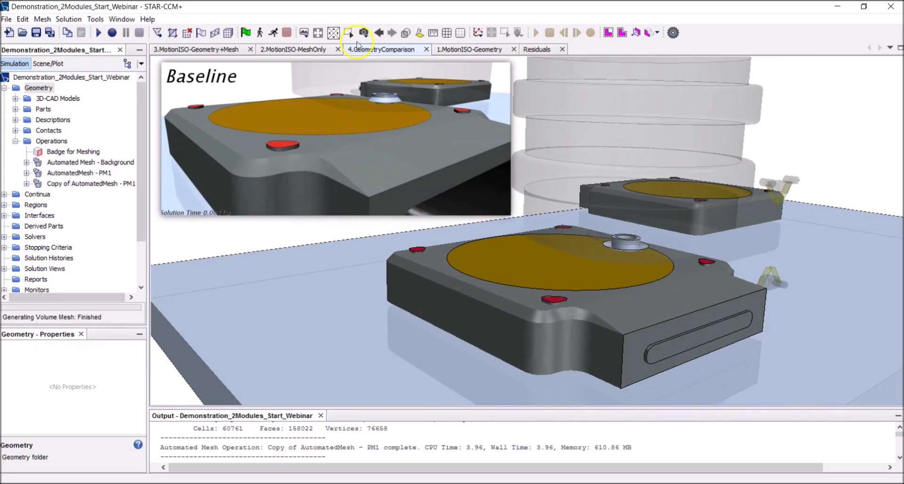
left_click(274, 33)
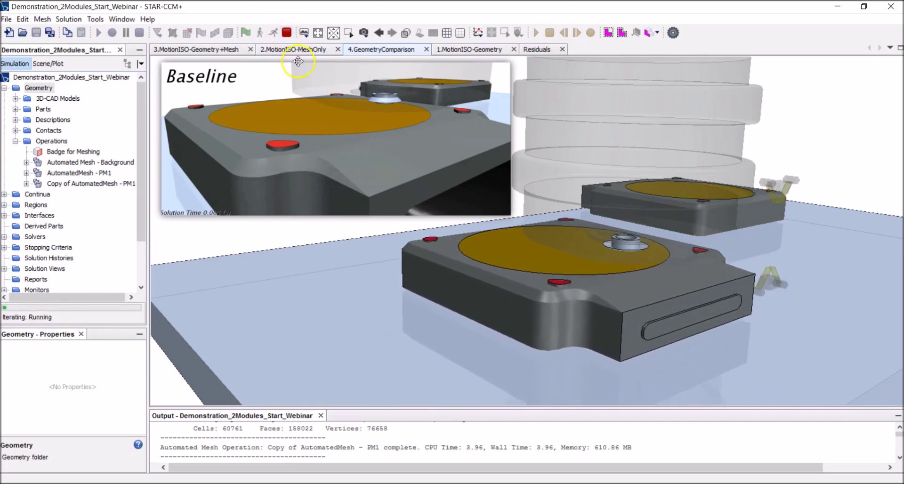
left_click(286, 34)
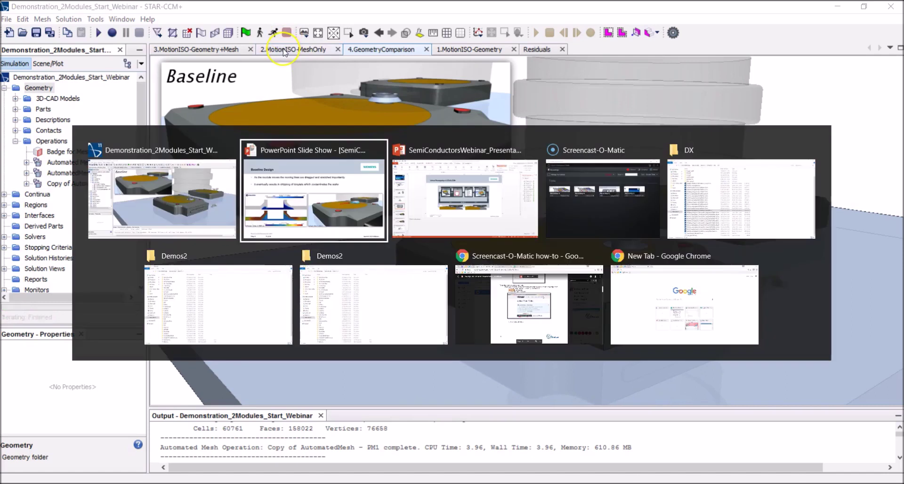